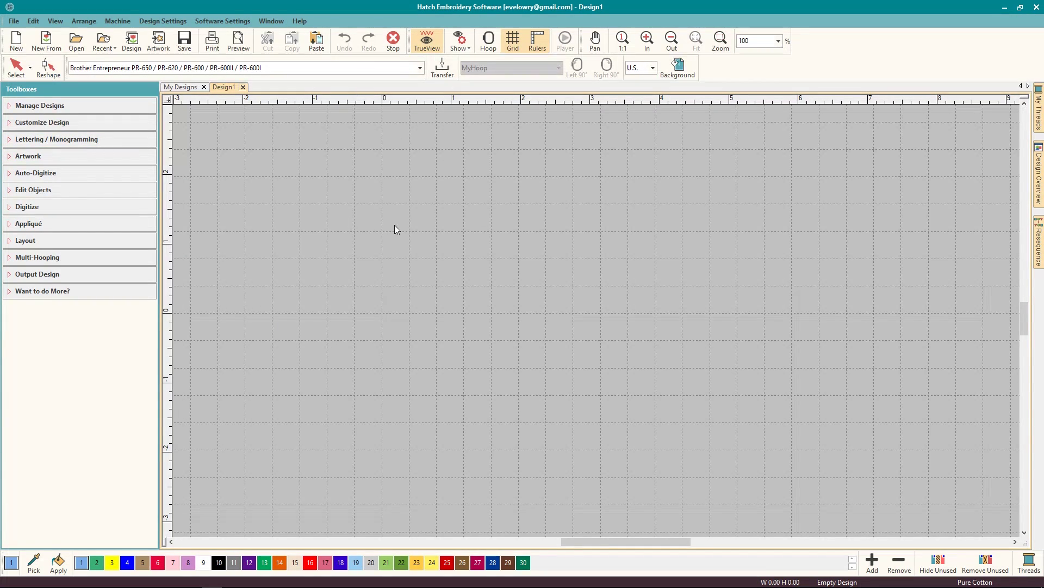
Step: Close the empty Design1 and create a new blank design, Design2
key("ctrl+F4")
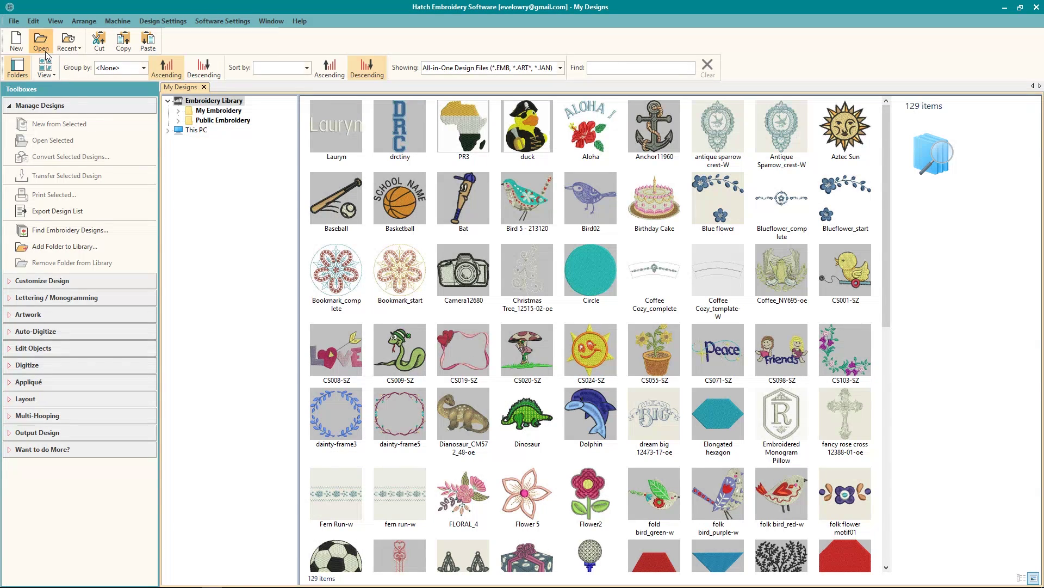
left_click(14, 43)
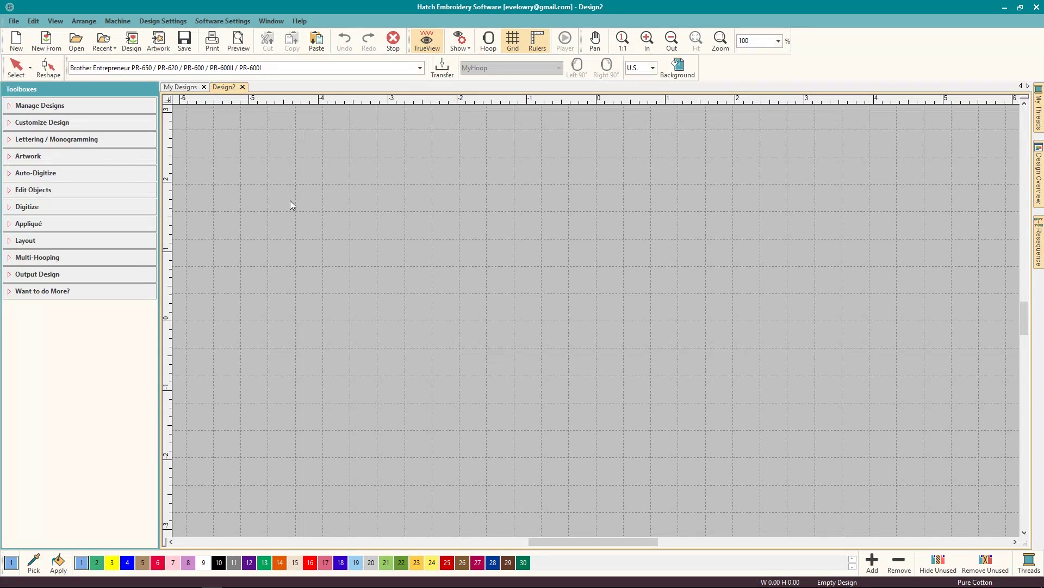
Step: Expand the Digitize toolbox in the Toolboxes panel
left_click(47, 207)
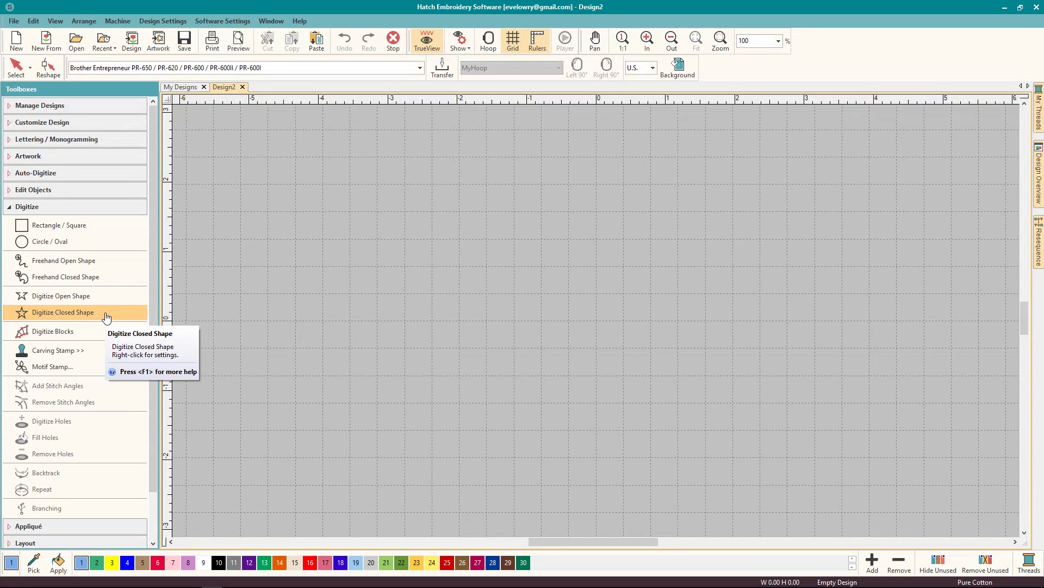
Step: Draw a tilted light-blue filled oval, about 3.39 x 1.30 in, at the origin and select it
left_click(63, 251)
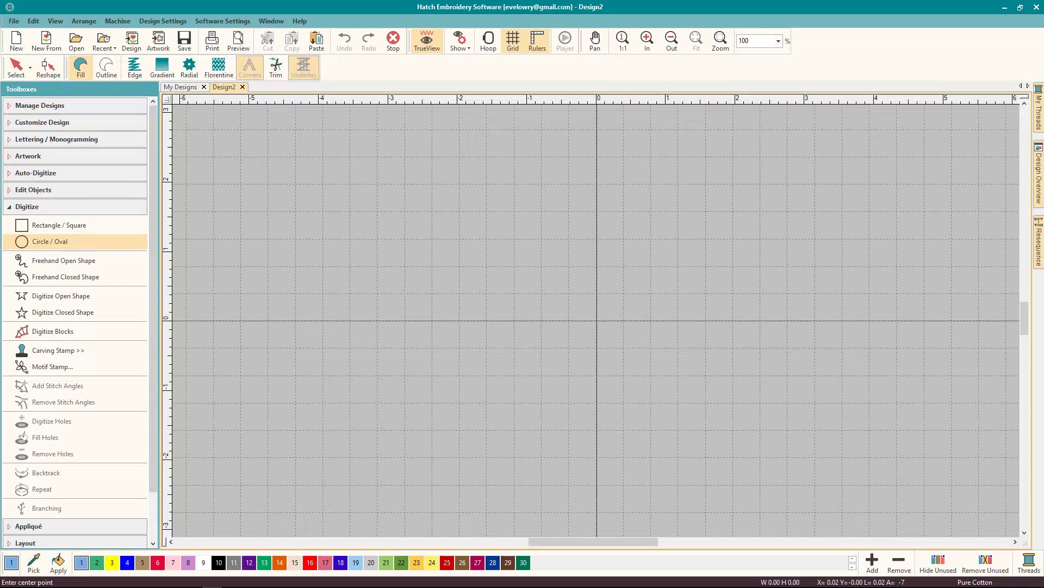
left_click(597, 320)
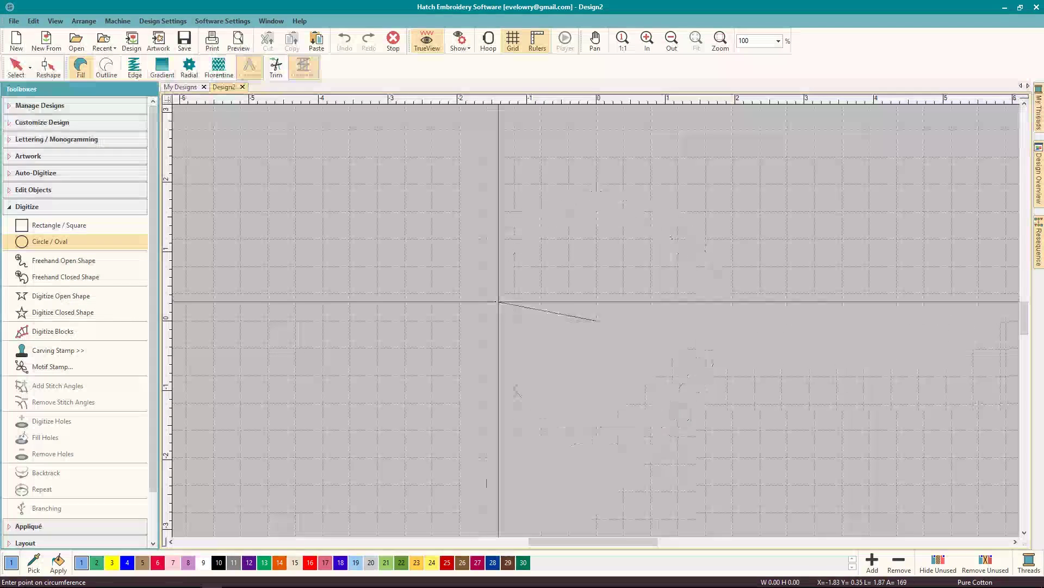
left_click(480, 295)
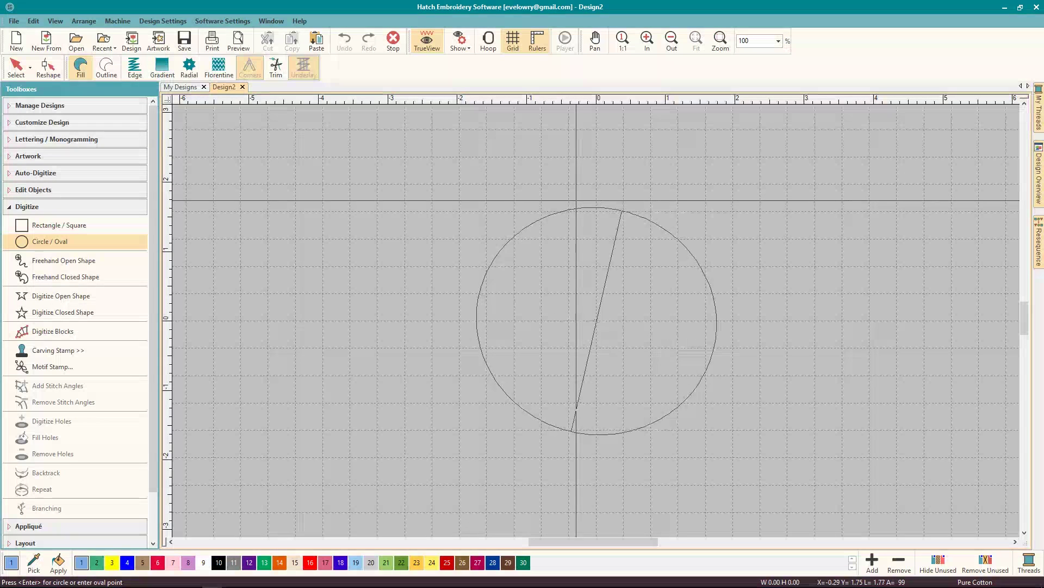
left_click(591, 282)
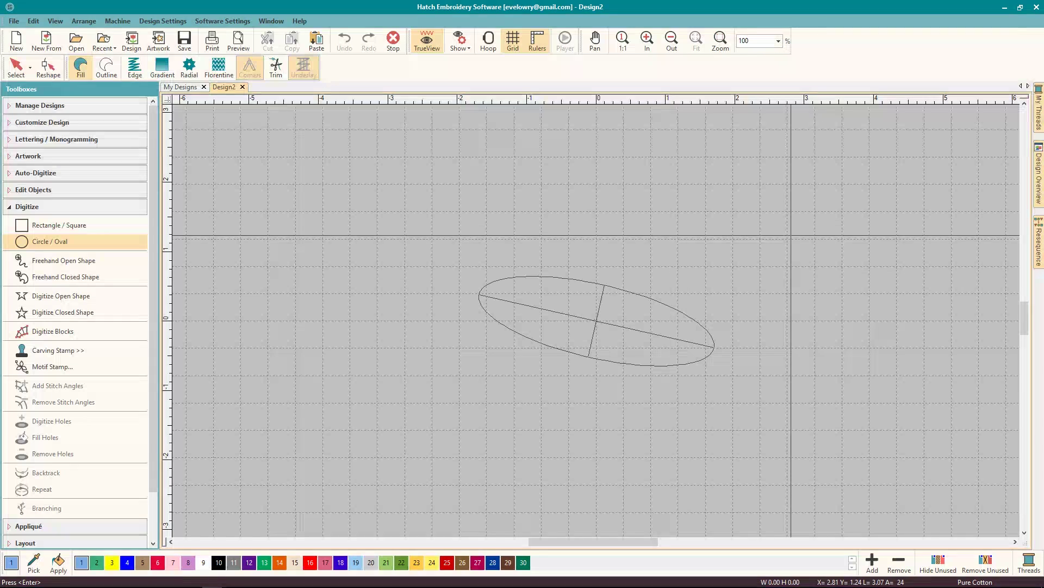
key("Return")
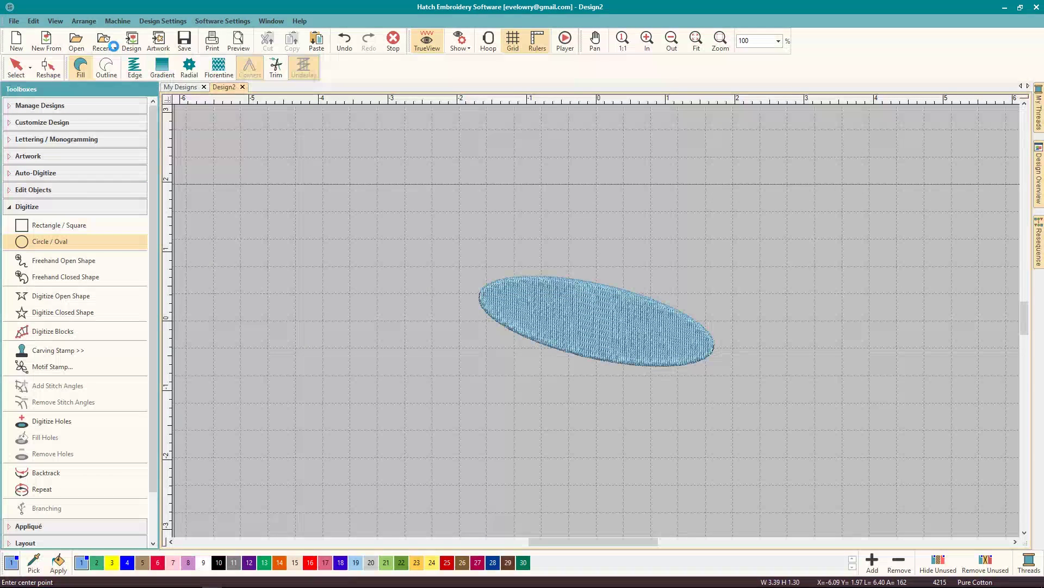
left_click(16, 67)
left_click(482, 302)
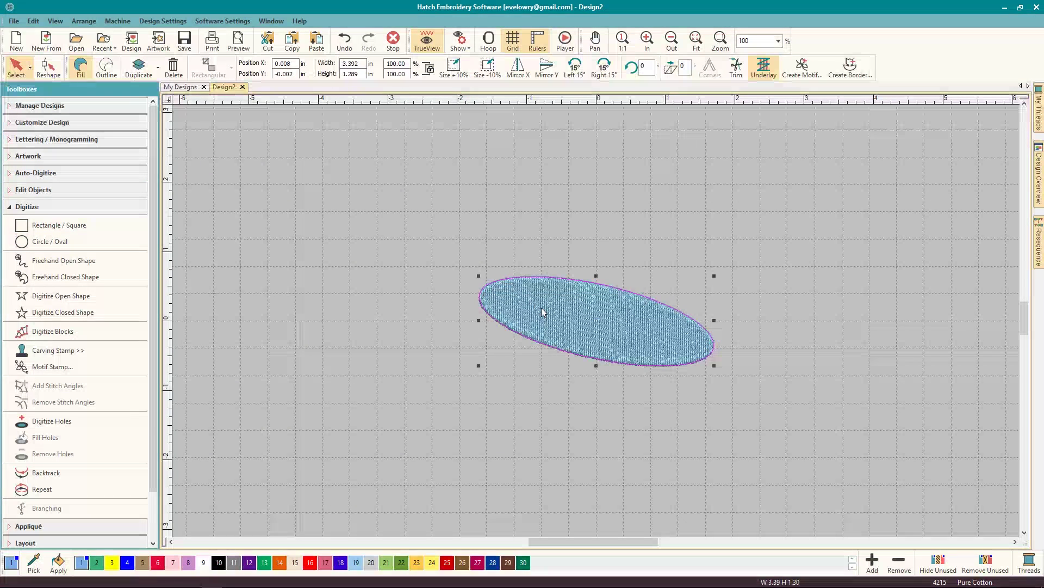
Step: Delete the oval and draw a 3.85 in filled circle centred on the origin
key("Delete")
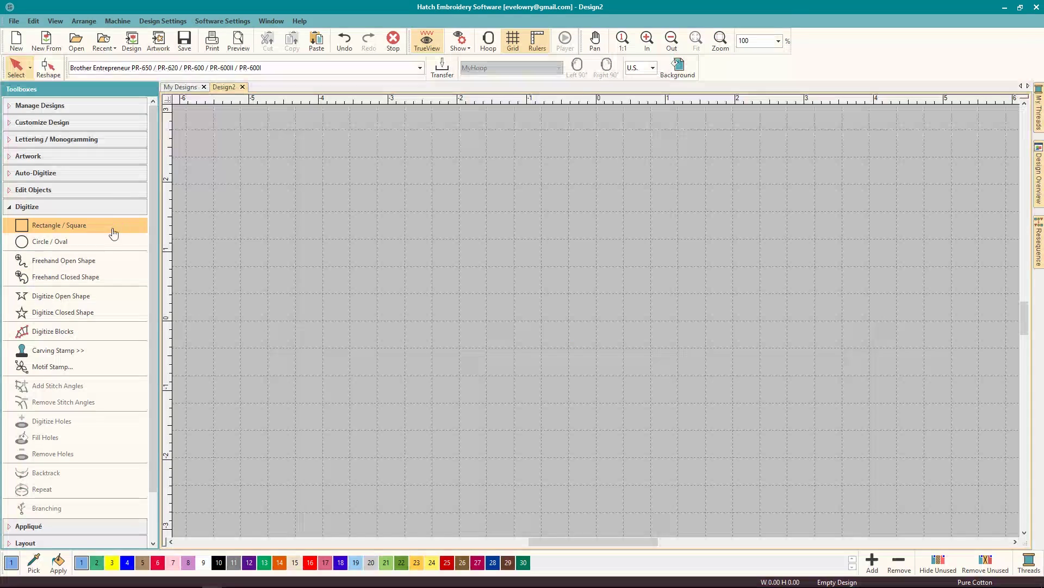
left_click(105, 241)
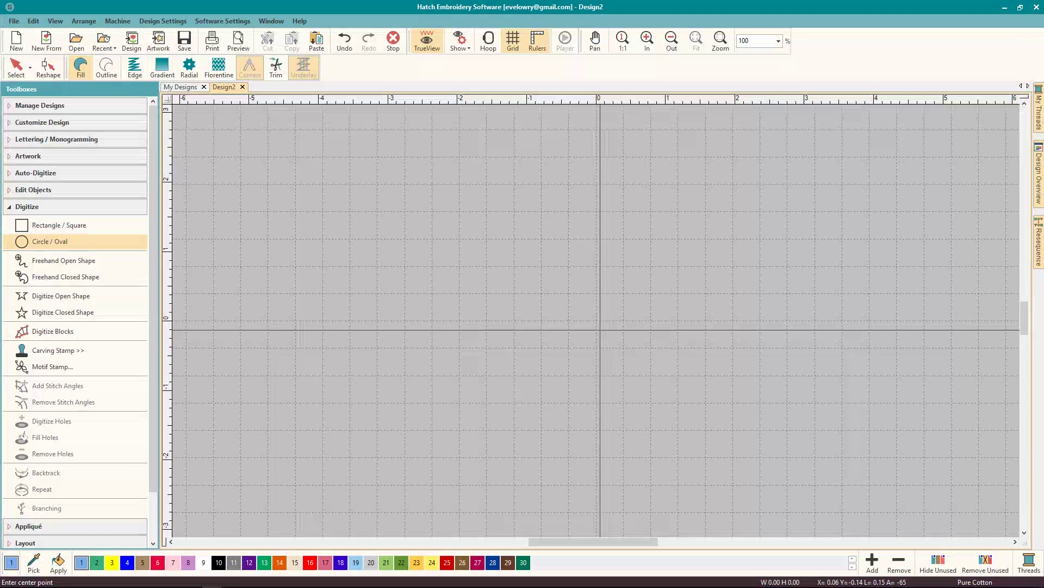
left_click(596, 320)
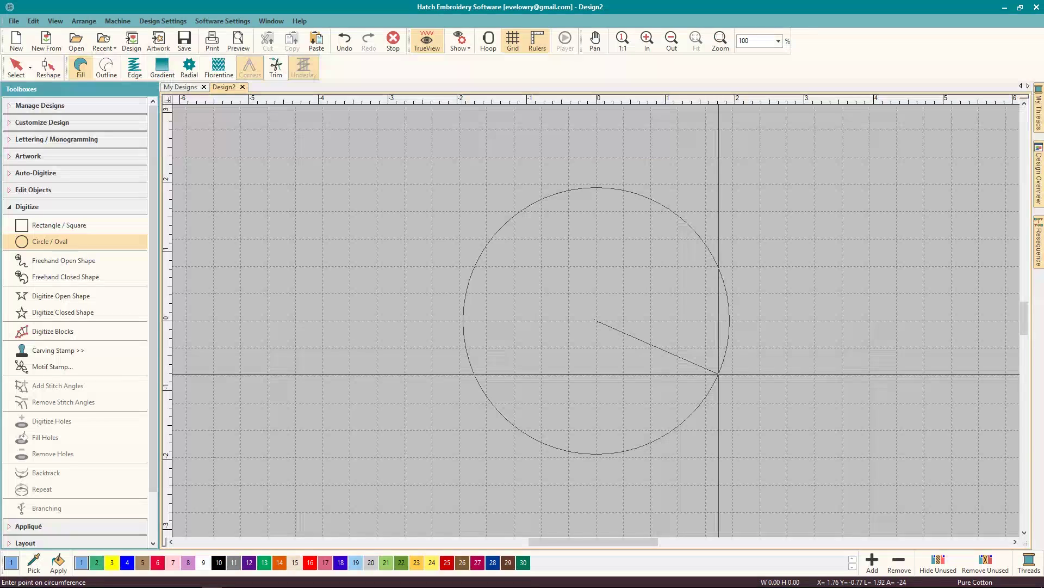
left_click(719, 374)
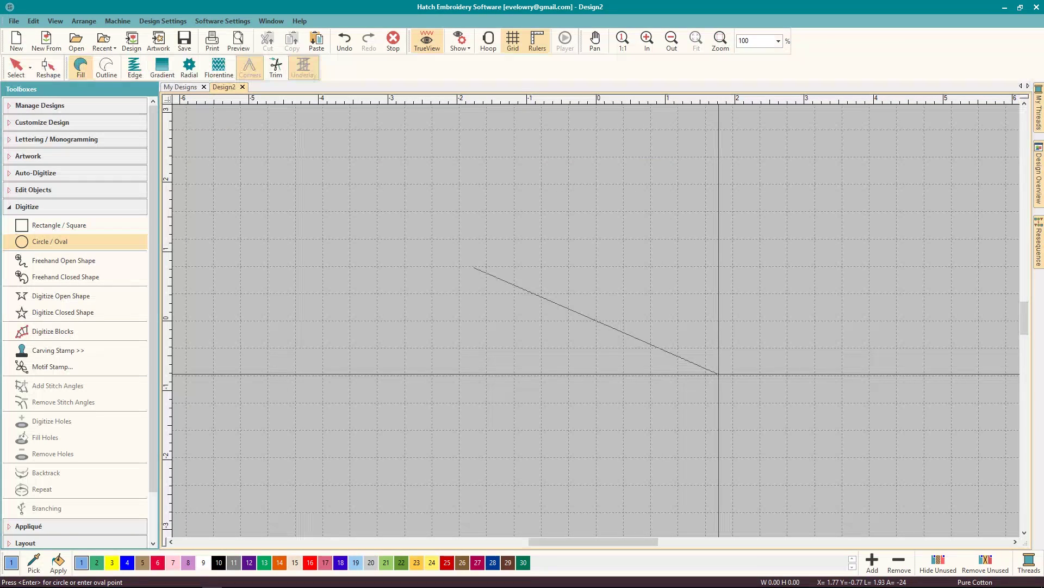
key("Return")
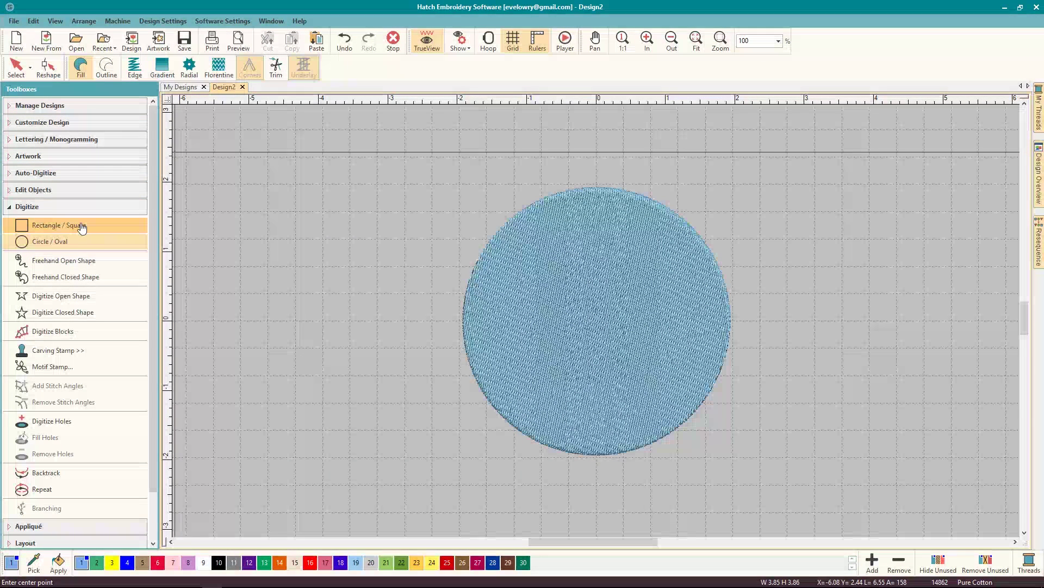
Step: Draw an outline-only rectangle with Fill off to the left of the circle
left_click(56, 229)
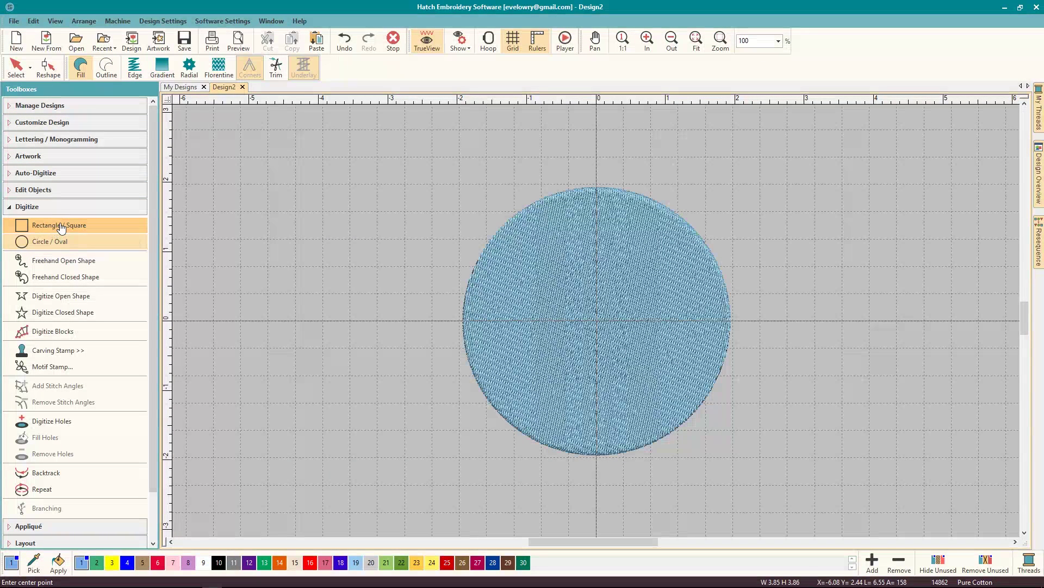
left_click(107, 71)
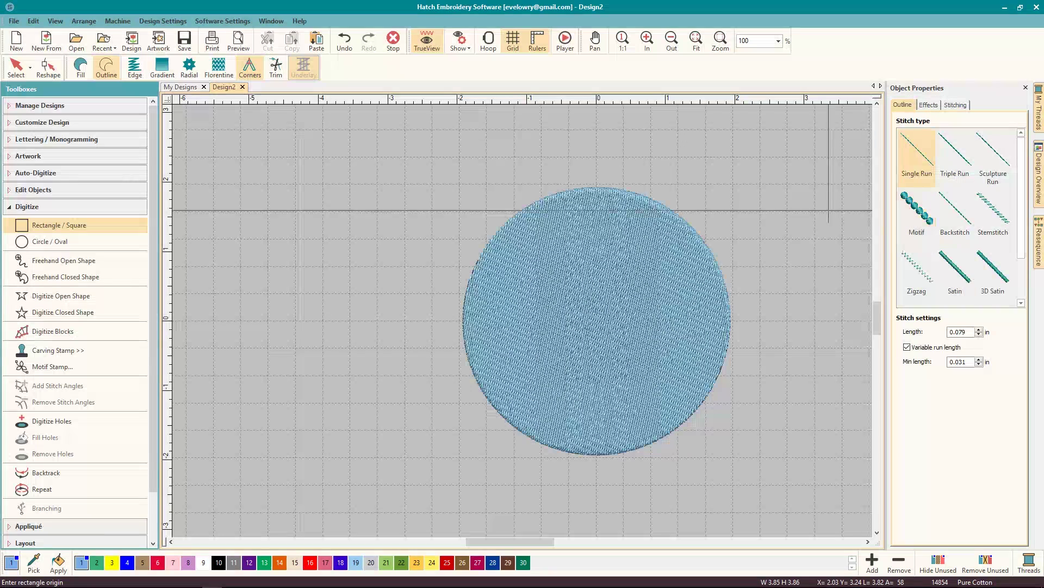
left_click(80, 71)
left_click(104, 71)
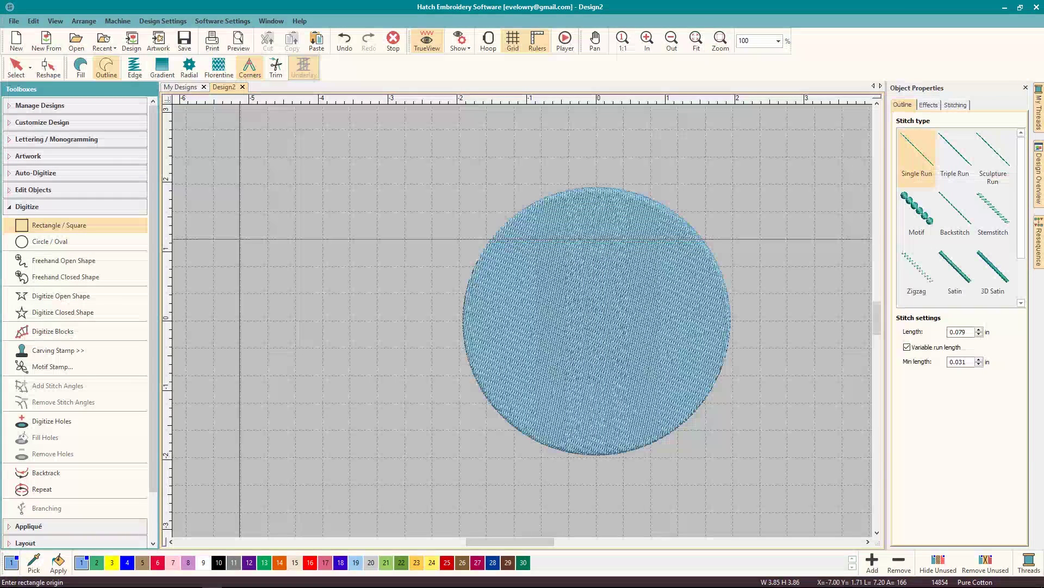
left_click(240, 239)
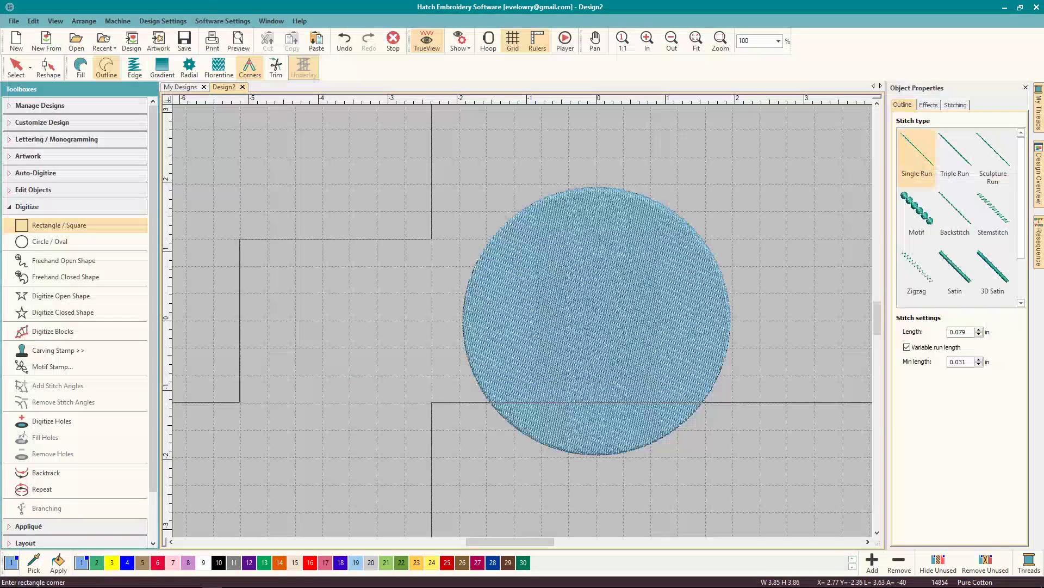
left_click(432, 402)
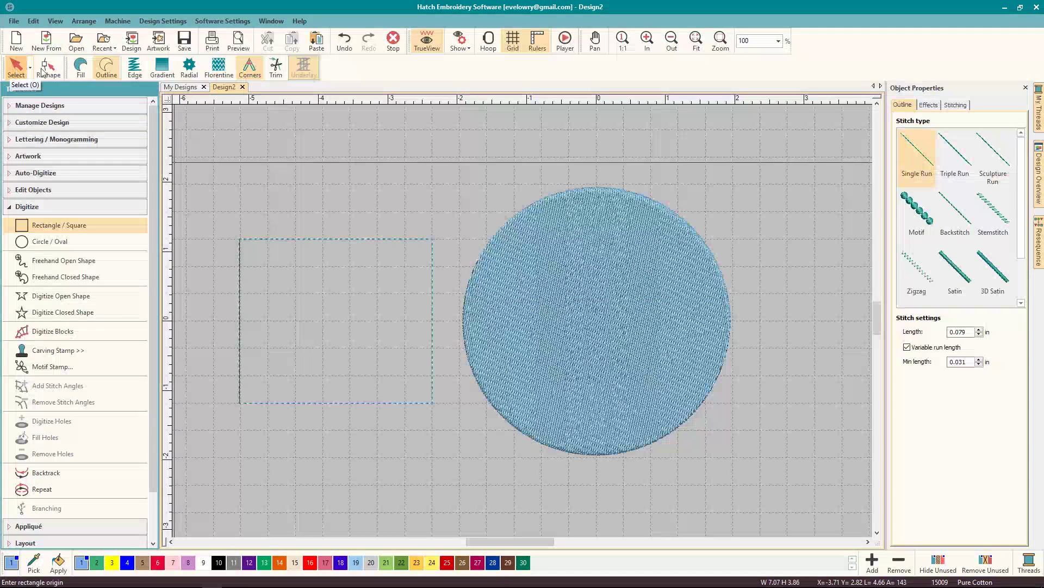
Step: Change the rectangle outline to Triple Run and turn off realistic stitch rendering
left_click(18, 67)
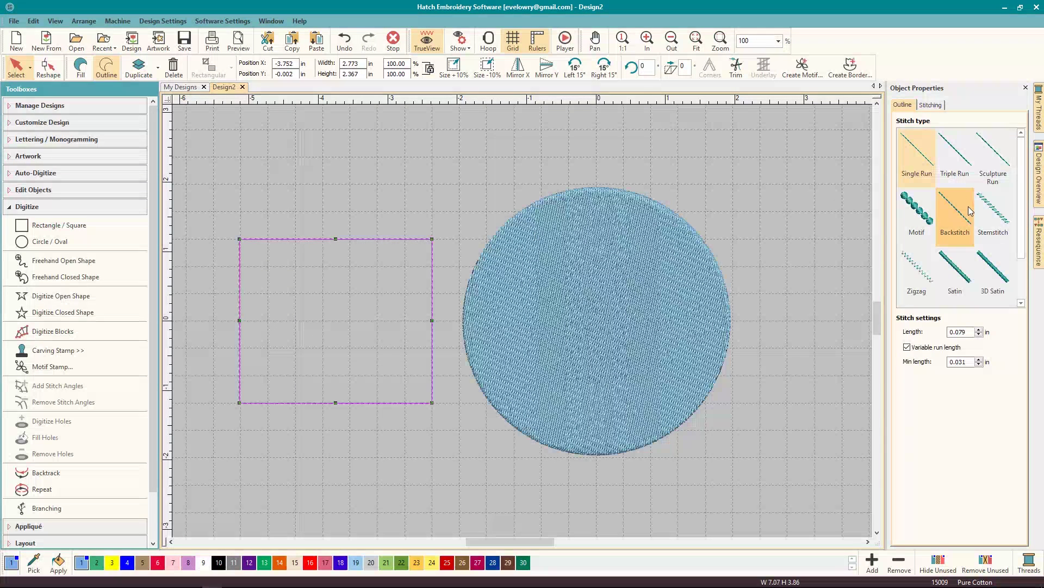
left_click(967, 155)
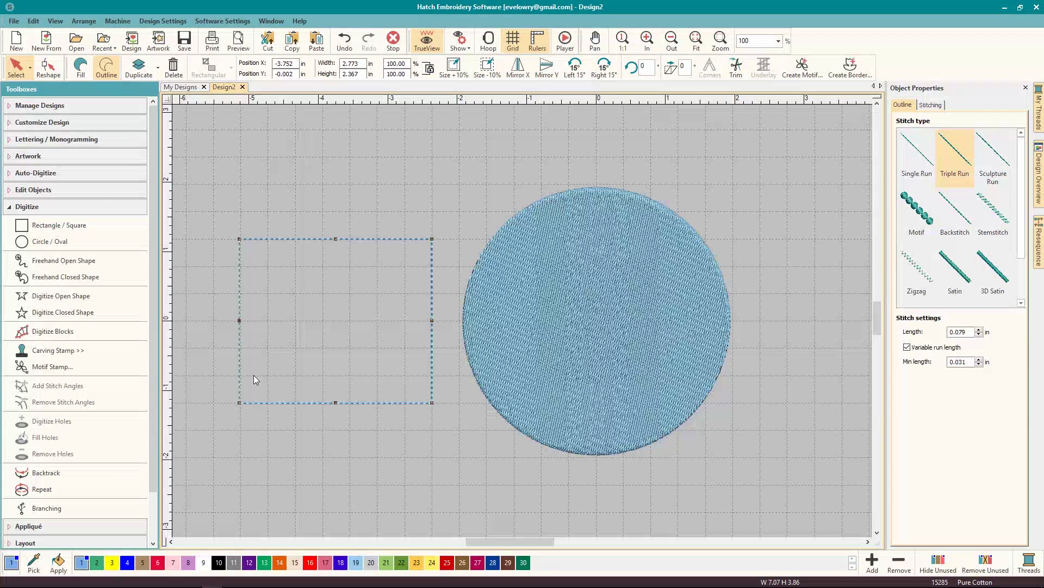
left_click(538, 289)
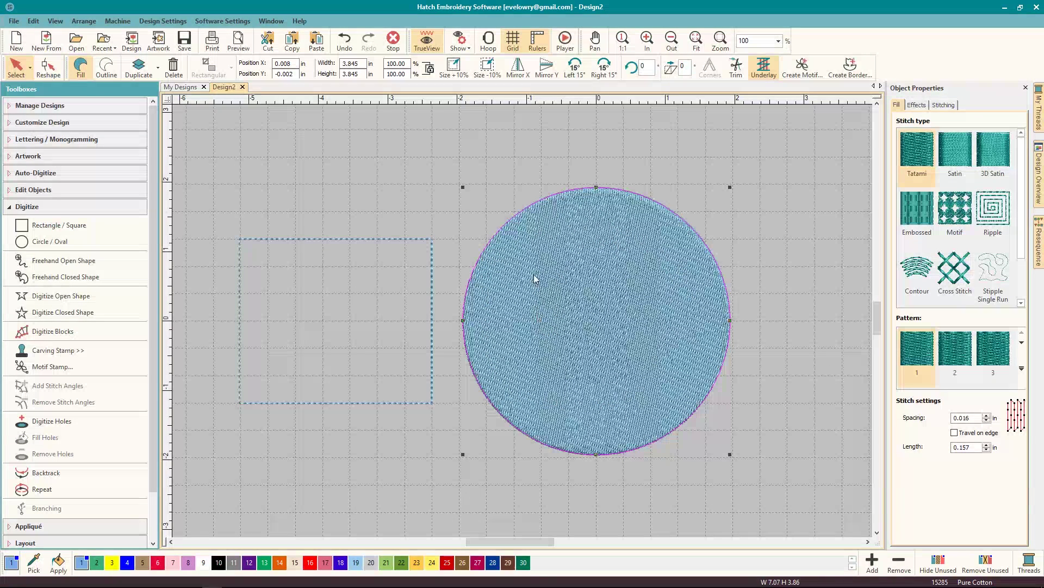
left_click(428, 34)
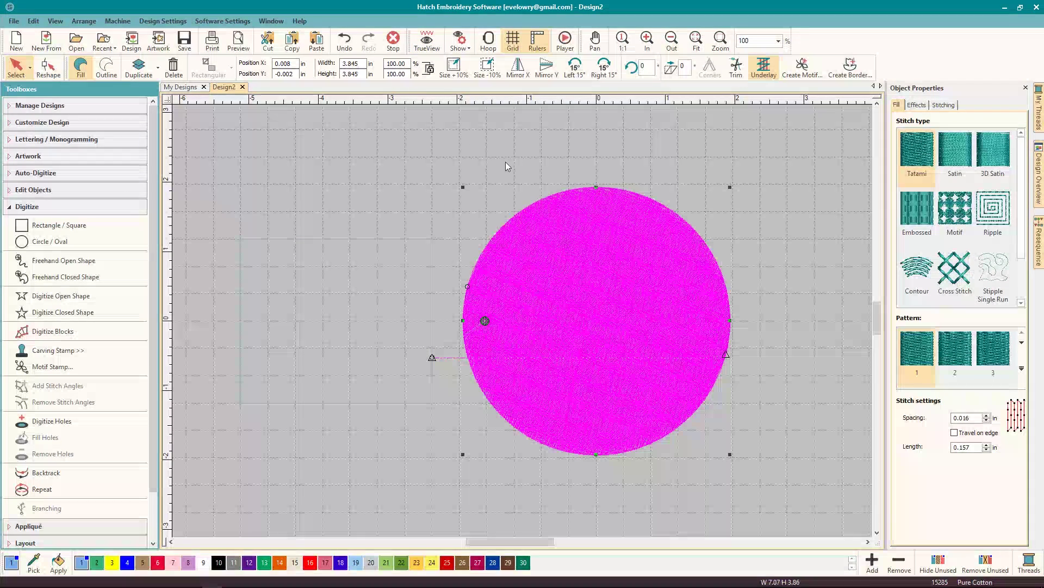
Step: Turn realistic rendering back on and reselect the 2.77 x 2.37 in rectangle outline
left_click(349, 241)
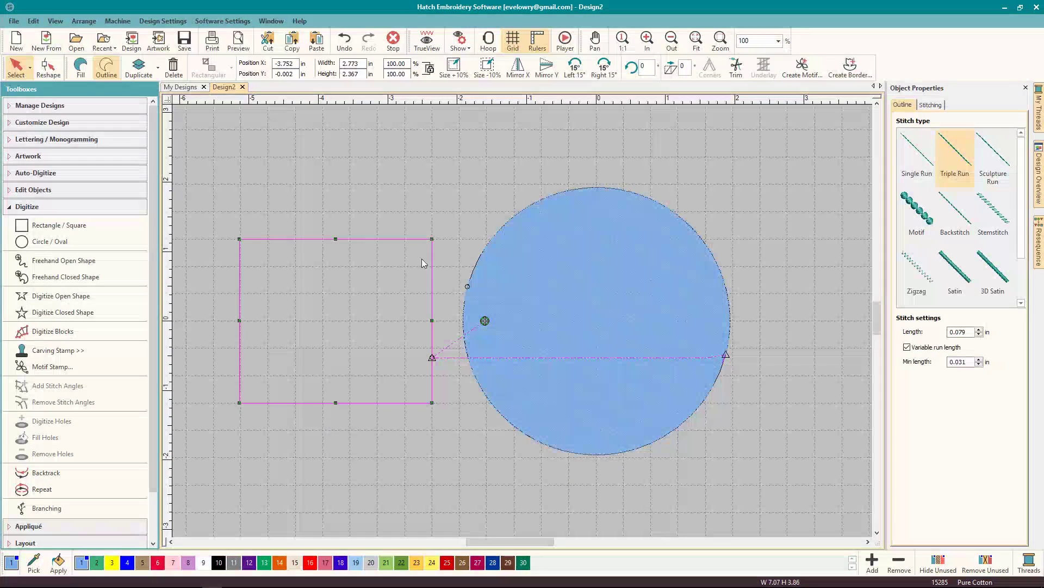
left_click(585, 280)
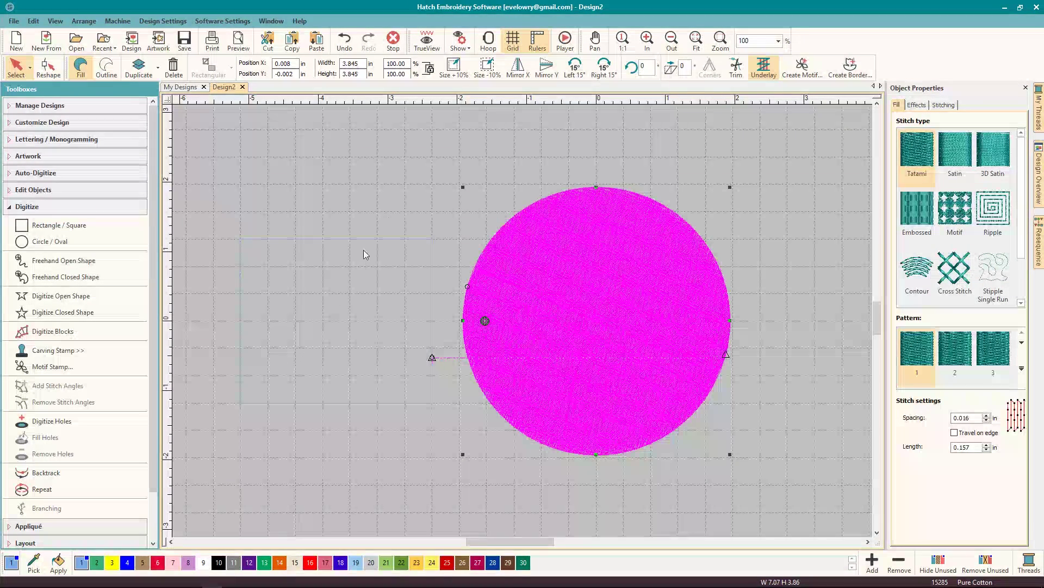
left_click(427, 40)
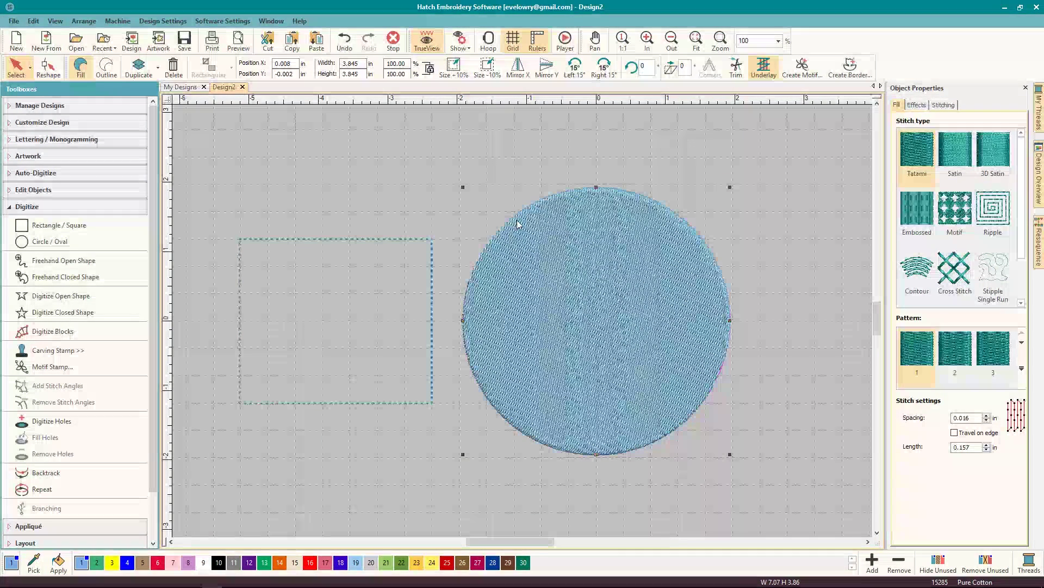
left_click(624, 304)
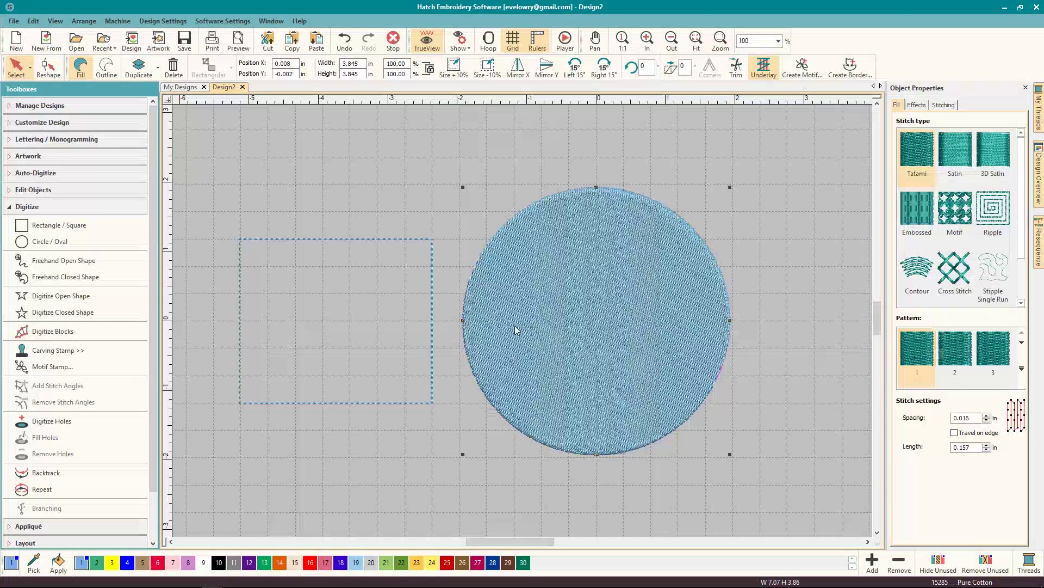
left_click(390, 282)
left_click(393, 240)
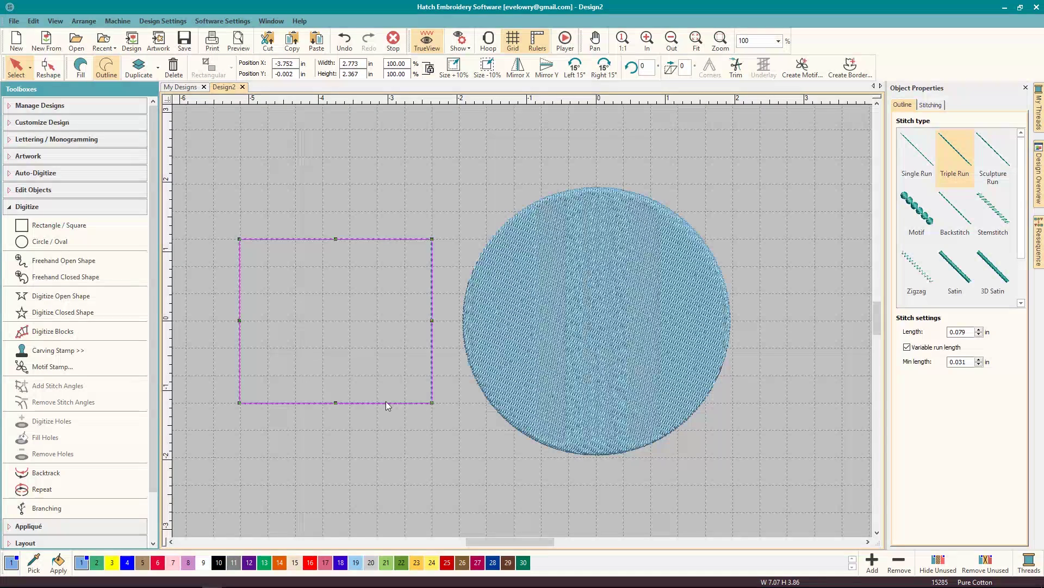
Step: Change the rectangle border to a 0.079 in Satin outline, then select the circle
left_click(298, 237)
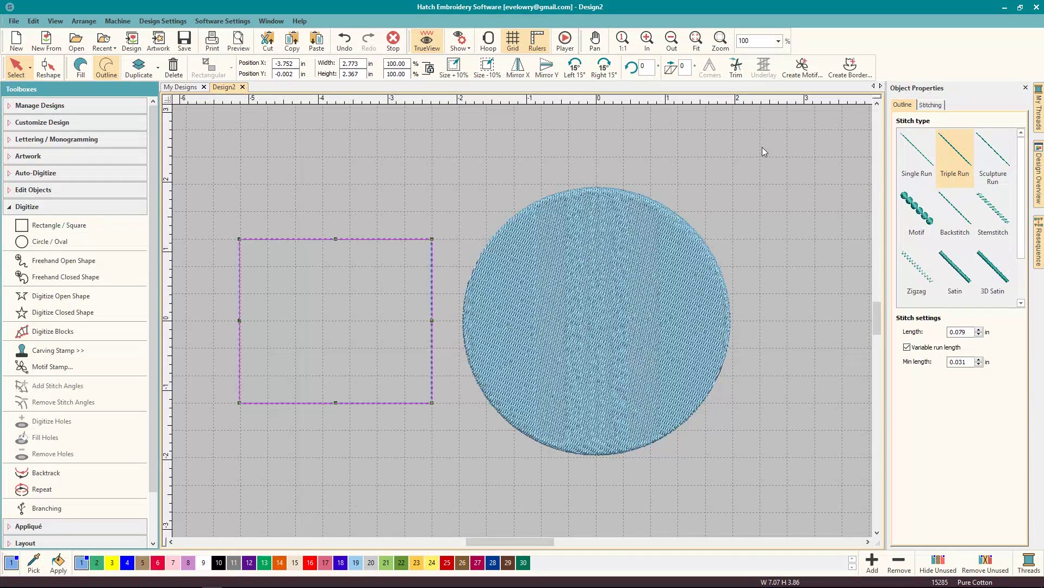
left_click(955, 269)
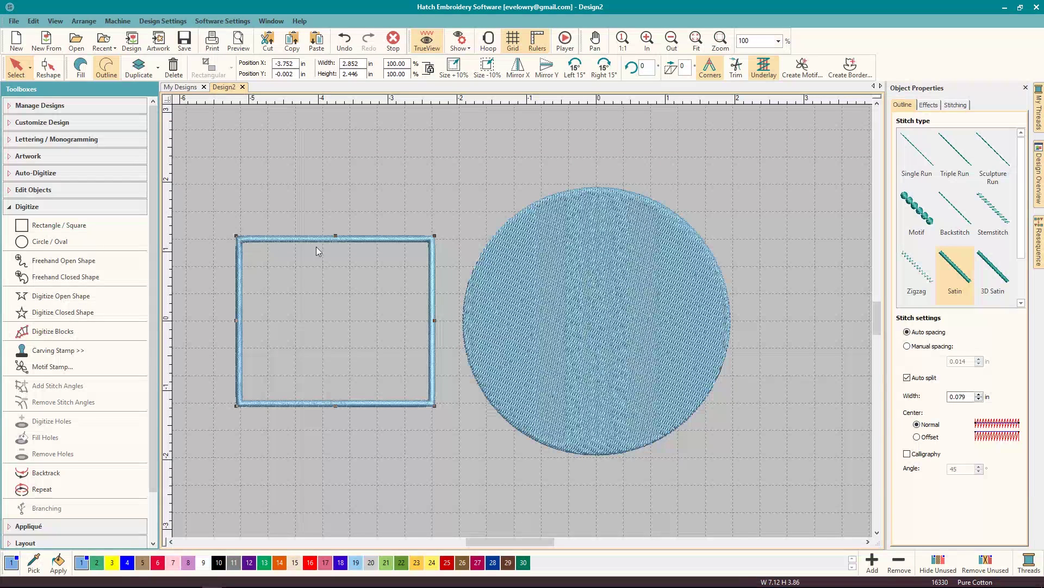
left_click(640, 272)
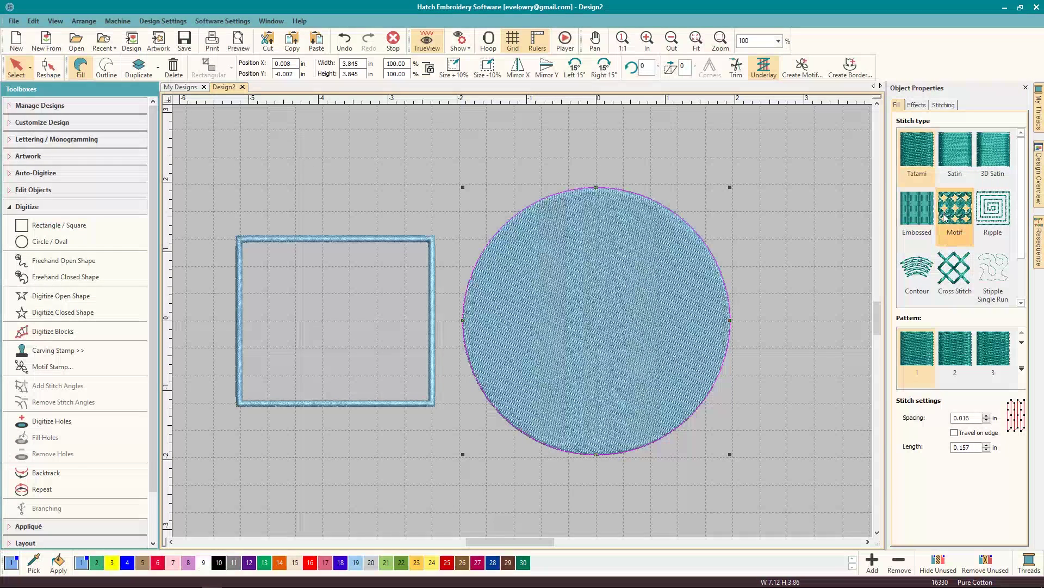
left_click(107, 70)
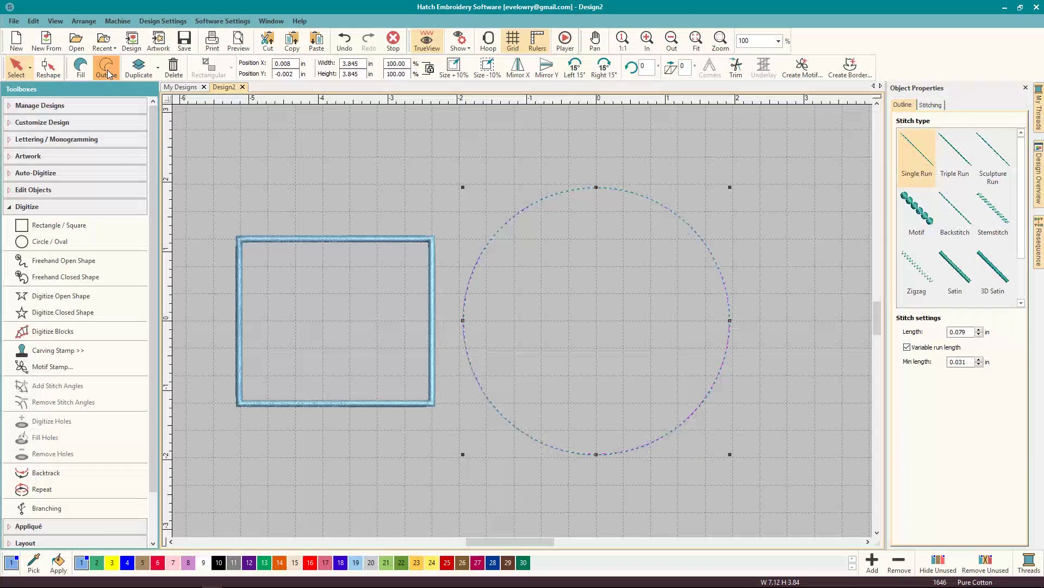
left_click(78, 67)
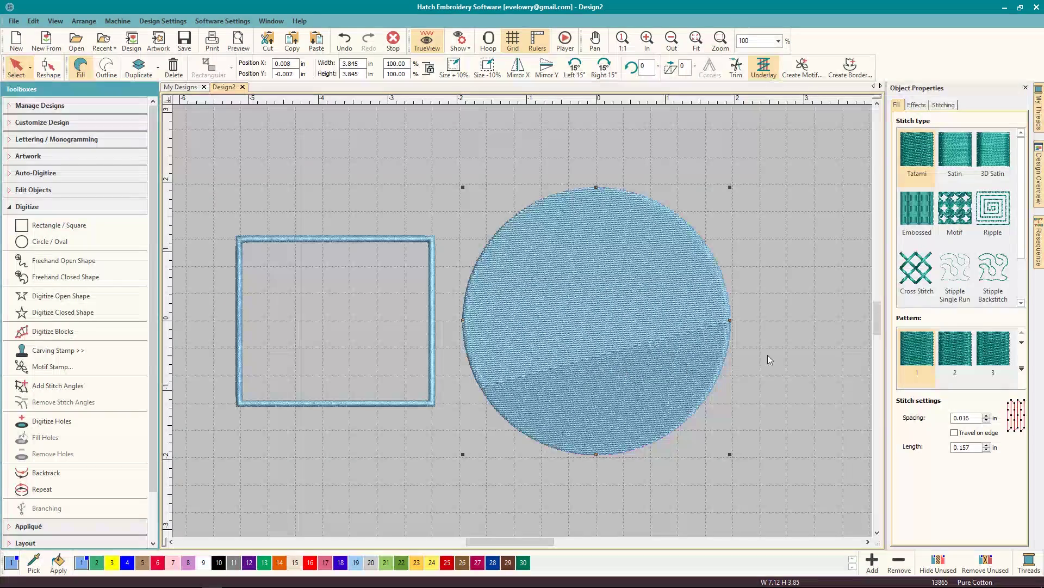
left_click(1001, 211)
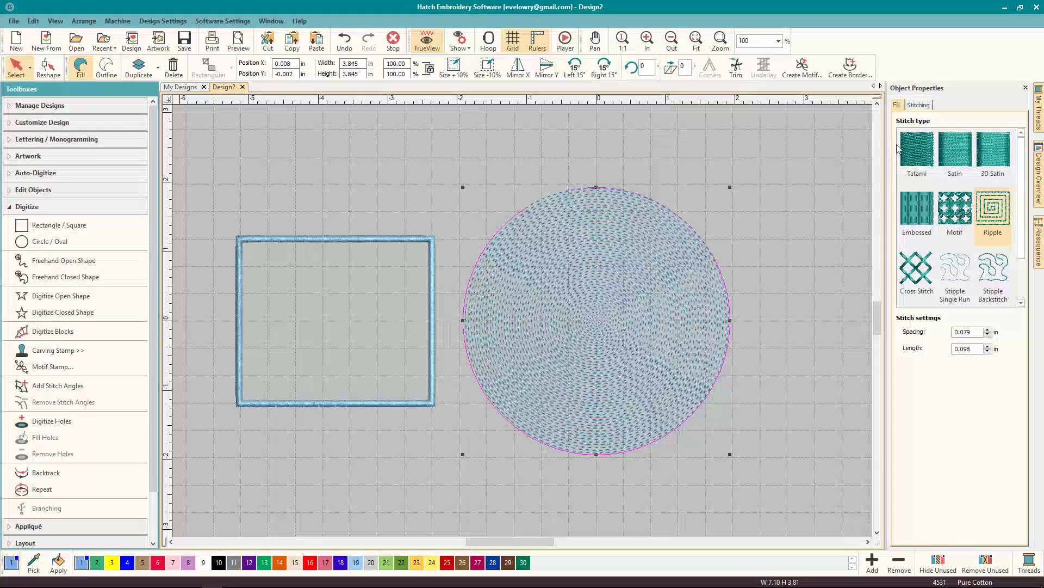
left_click(955, 209)
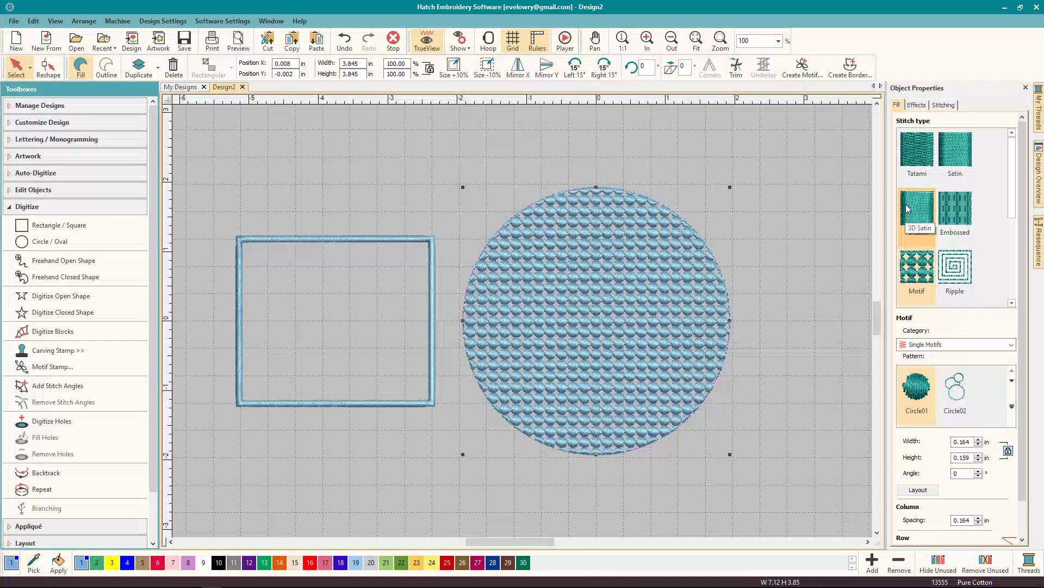
left_click(918, 150)
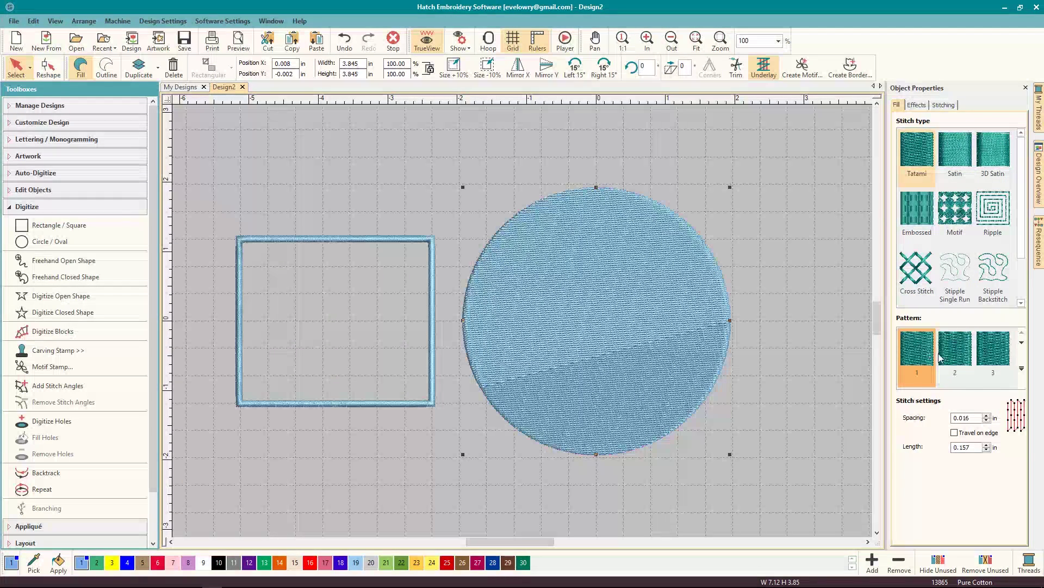
left_click(1021, 357)
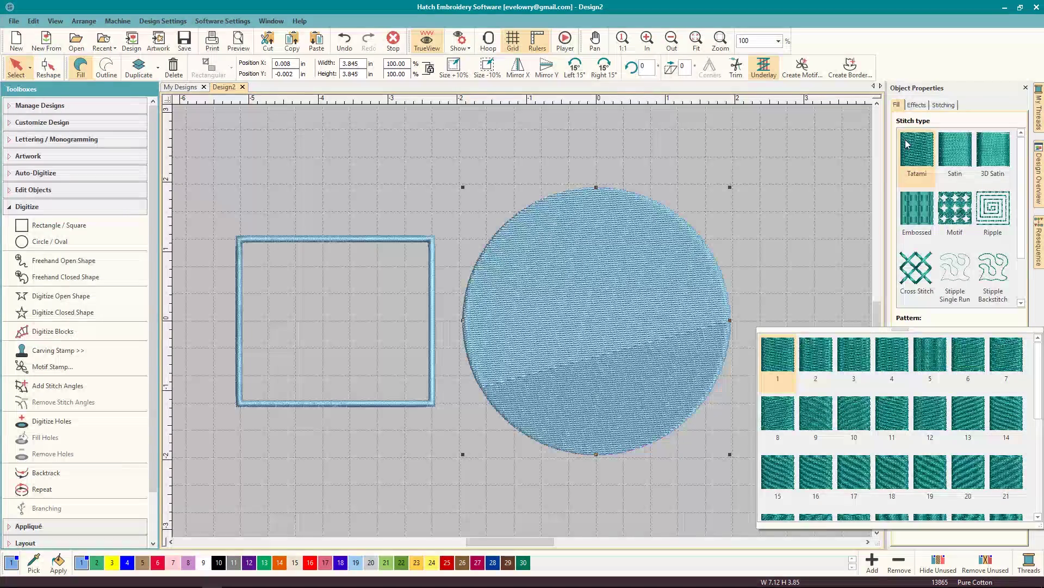
left_click(886, 480)
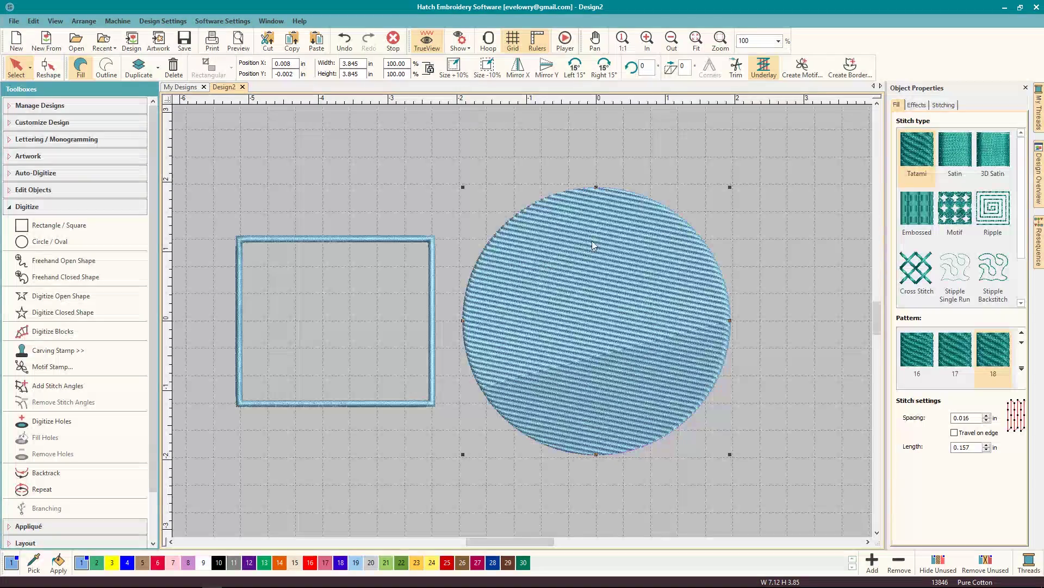
left_click(1021, 368)
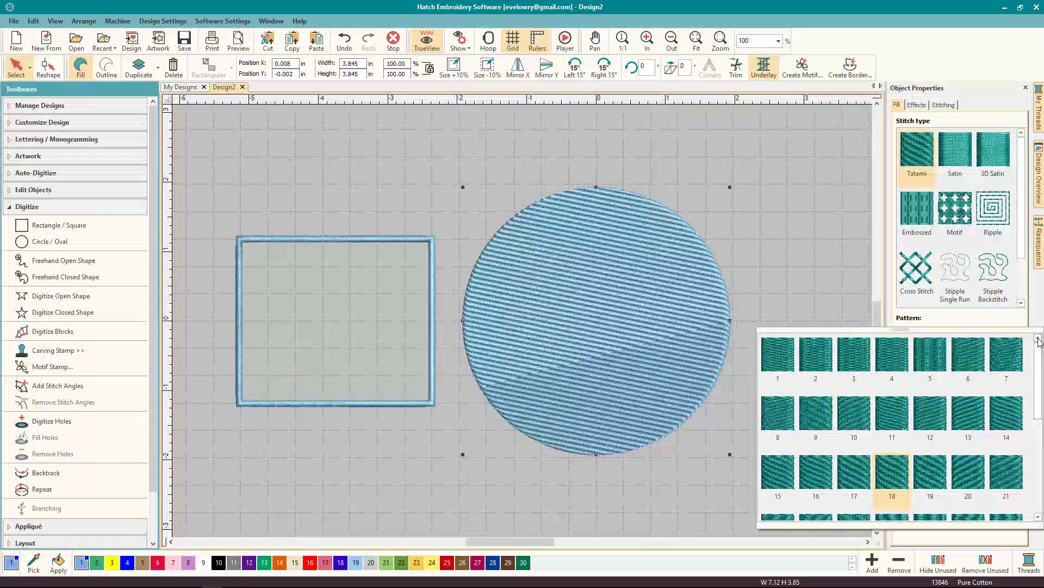
left_click(779, 354)
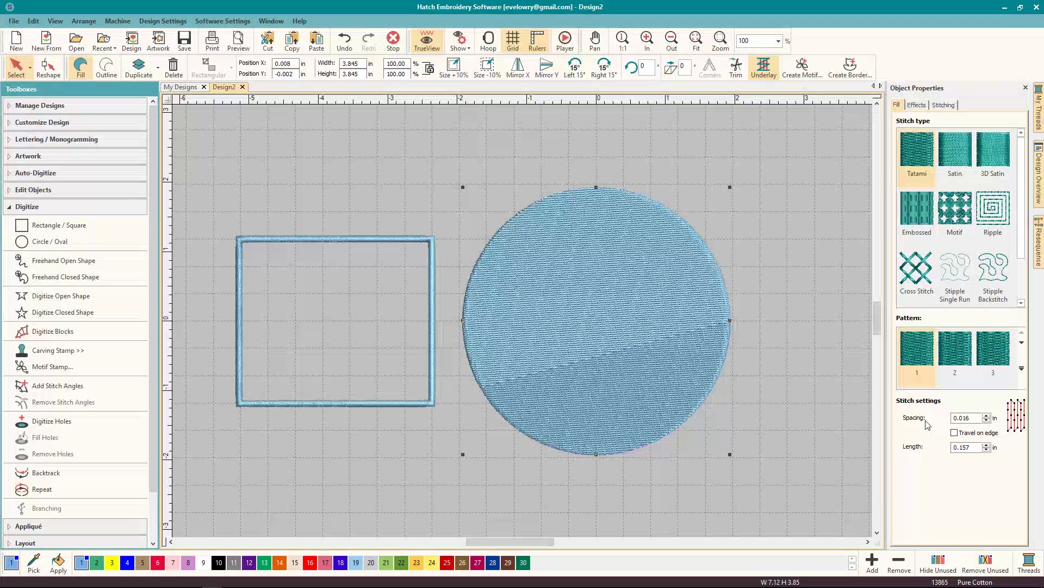
left_click(968, 417)
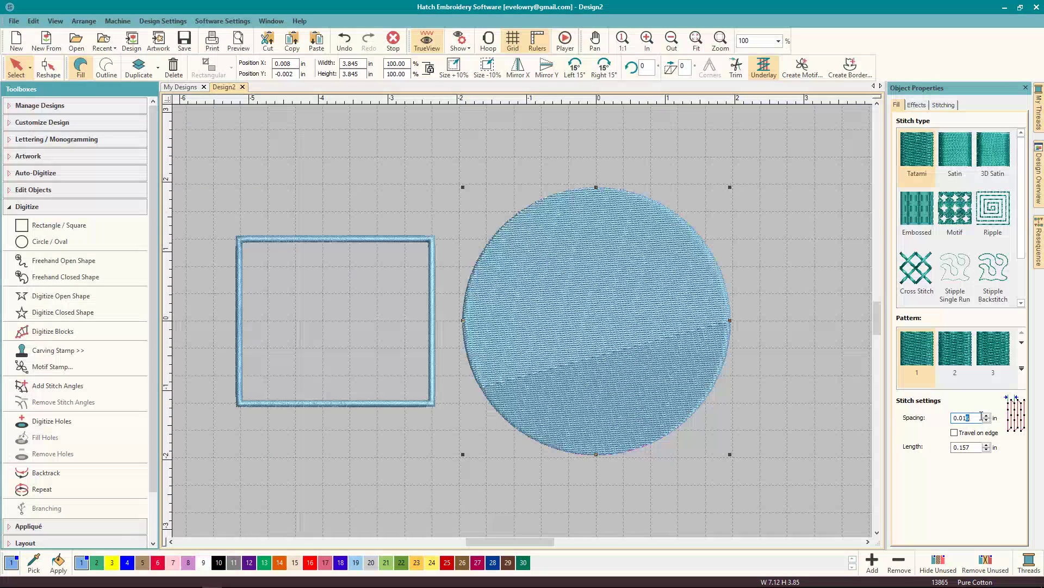
type("3")
type("6")
key("shift+Left")
key("shift+Left")
type("20")
key("Return")
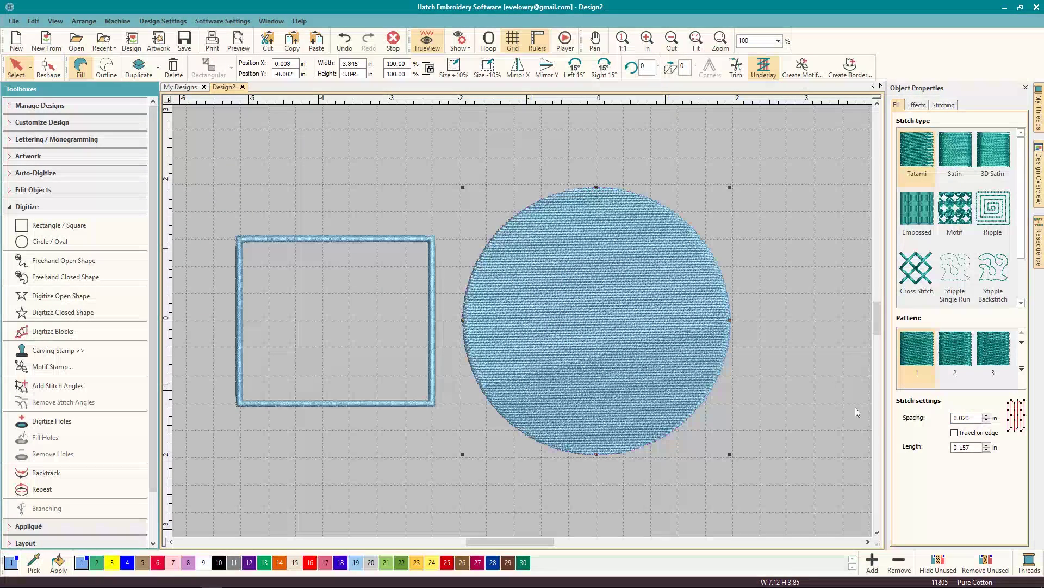
left_click_drag(959, 418, 973, 418)
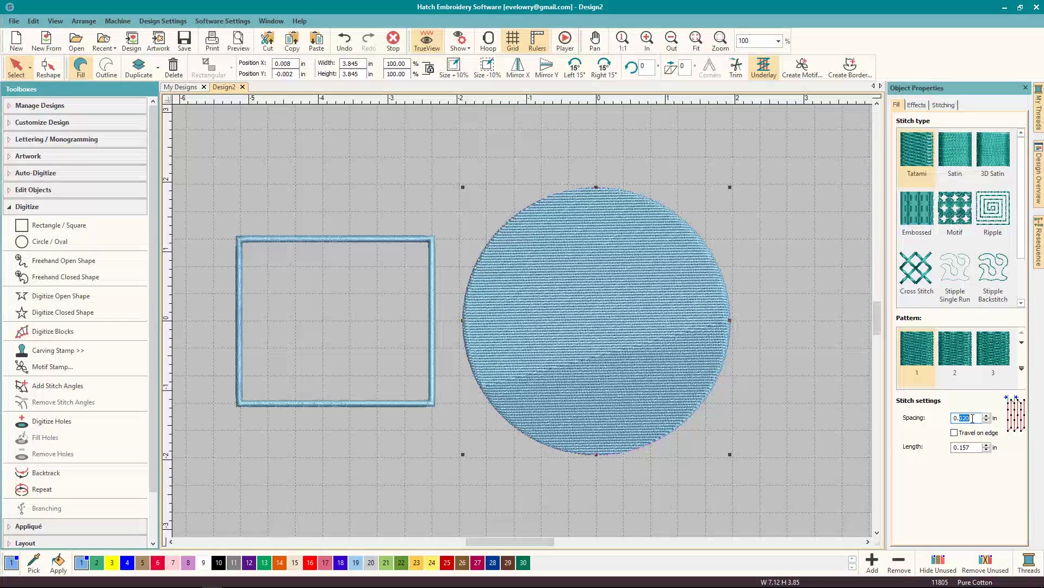
type("100")
key("Return")
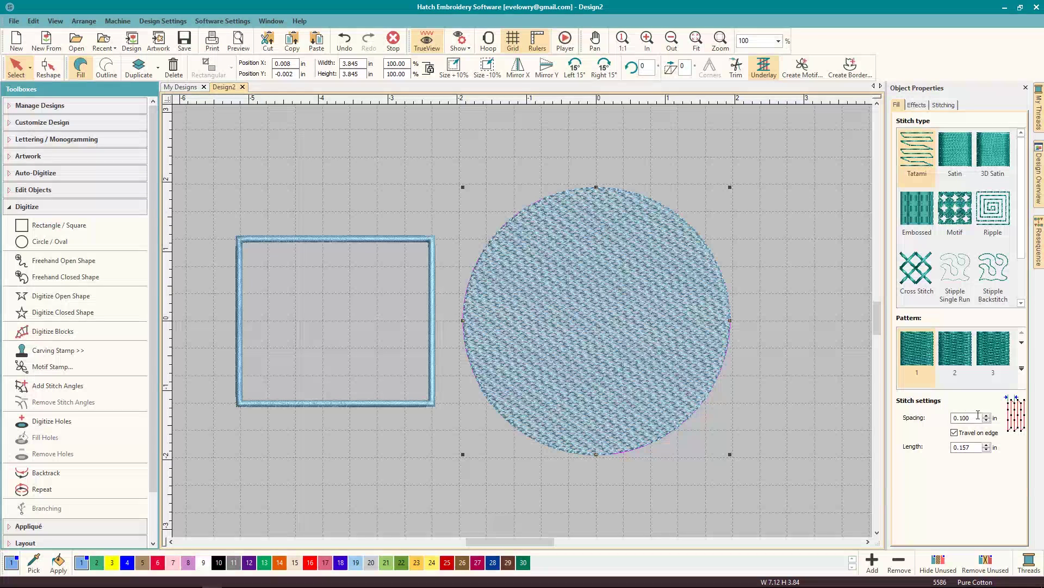
left_click(961, 418)
left_click_drag(959, 417, 968, 420)
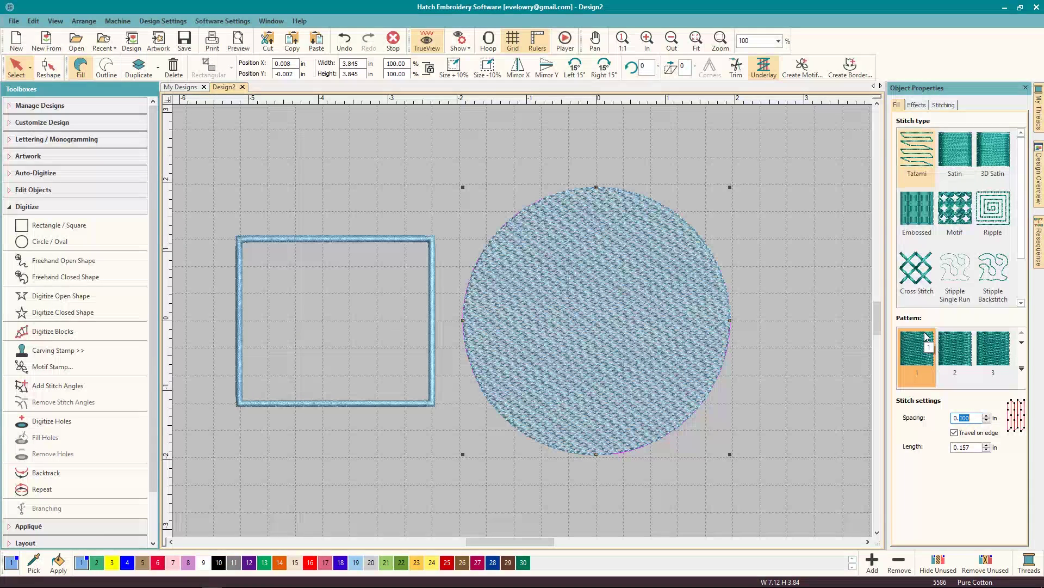
type(".1")
key("BackSpace")
key("BackSpace")
key("BackSpace")
type("0")
key("Return")
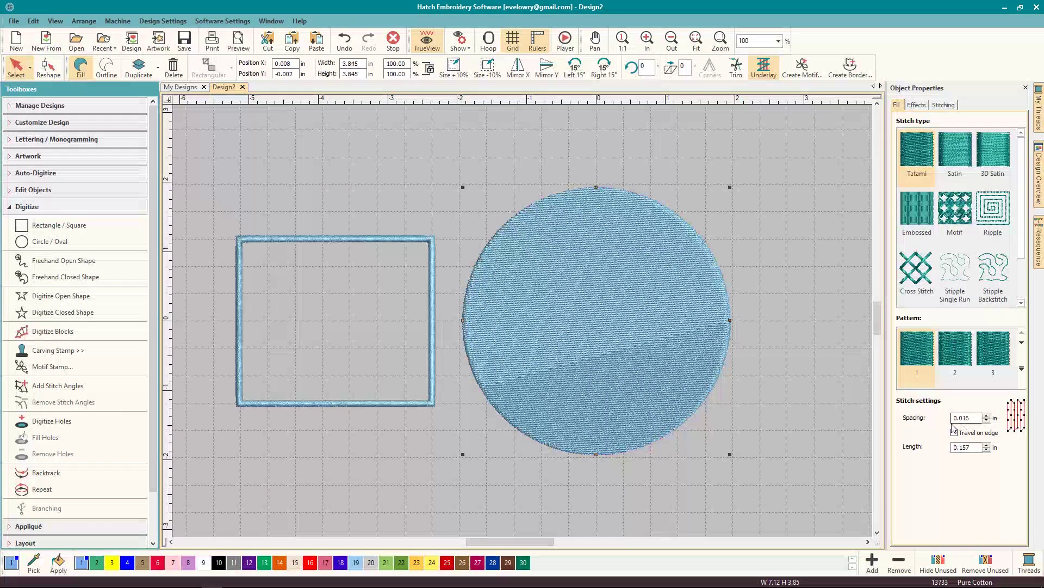
Step: Apply Gradient Fill Profile 1, spacing 0.016–0.079 in, to the circle's Tatami fill
left_click(917, 105)
left_click(916, 324)
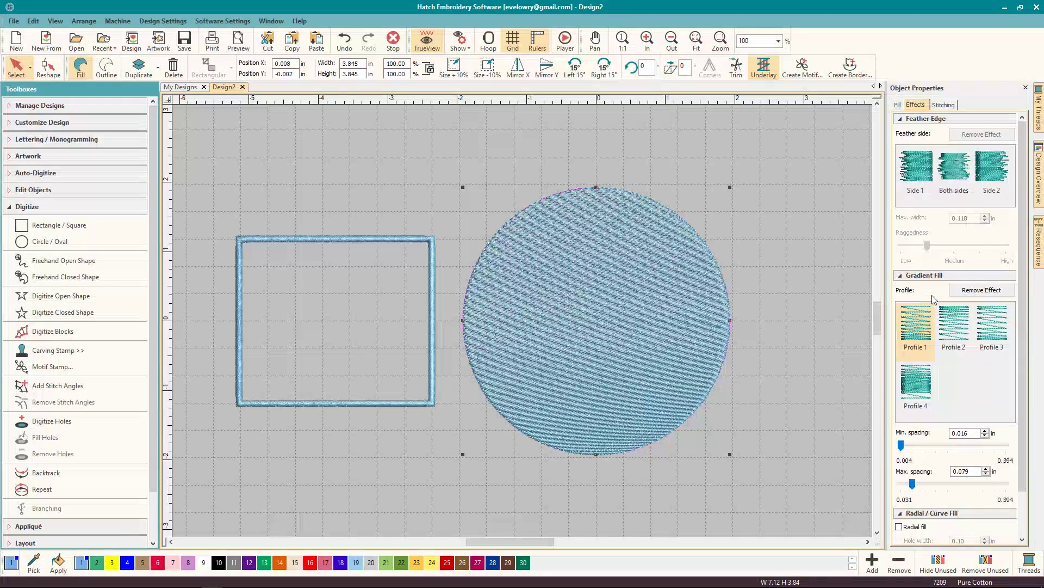
left_click(943, 105)
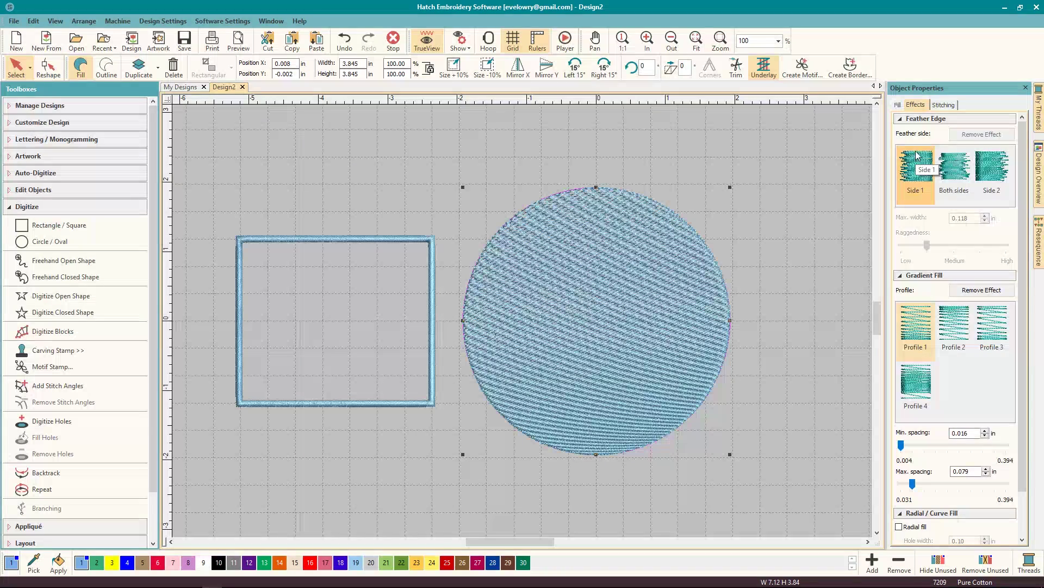
Step: Reset the circle's underlay to a single Tatami layer, keeping 0.007 in pull compensation
left_click(899, 105)
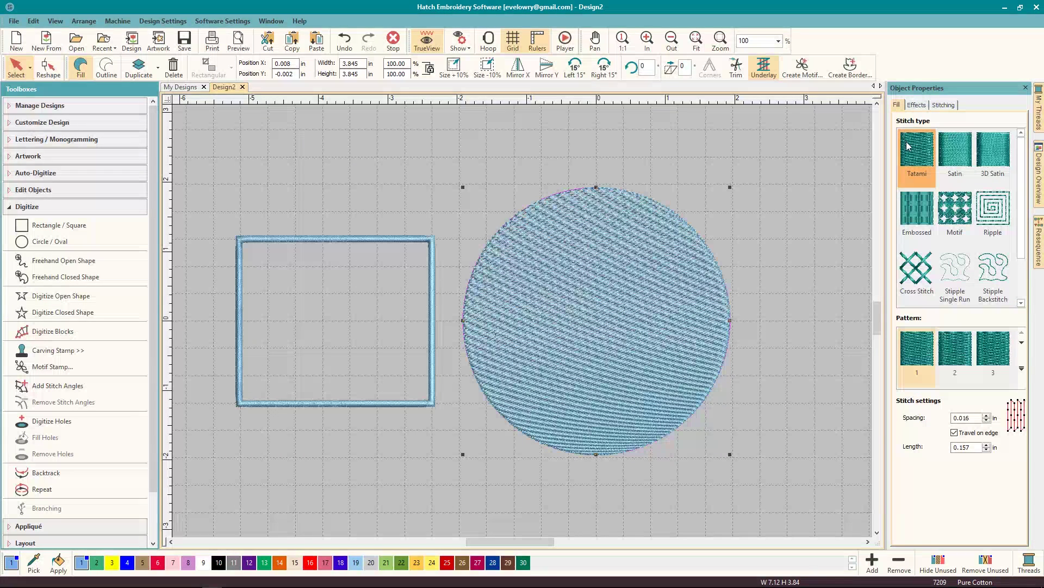
left_click(936, 104)
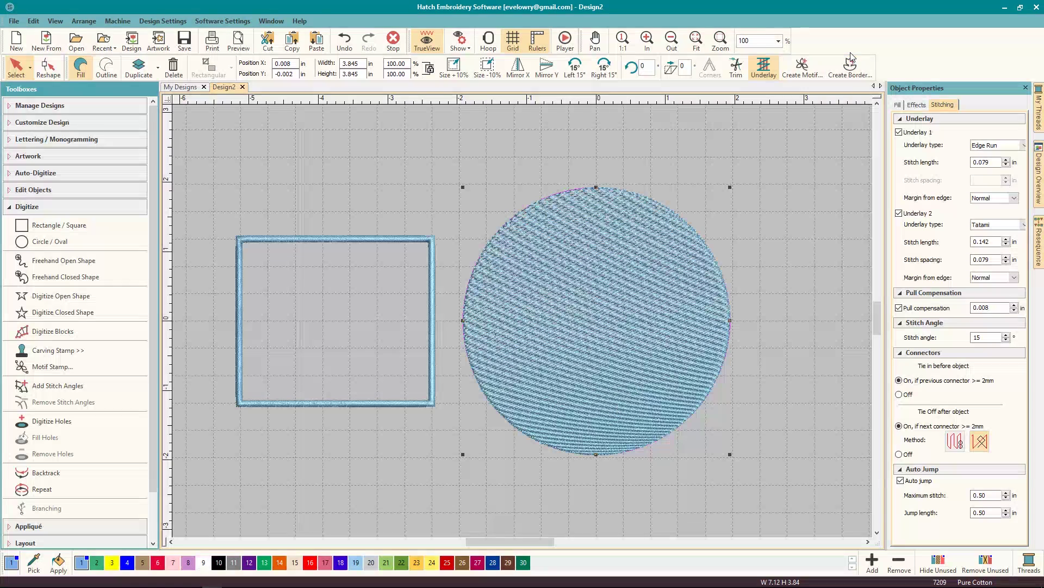
left_click(923, 132)
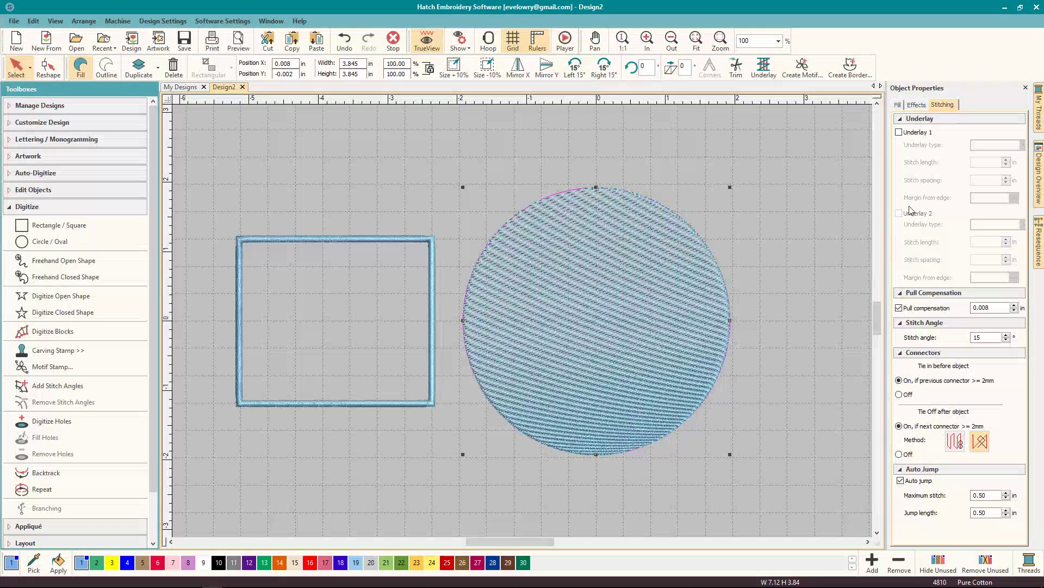
left_click(902, 133)
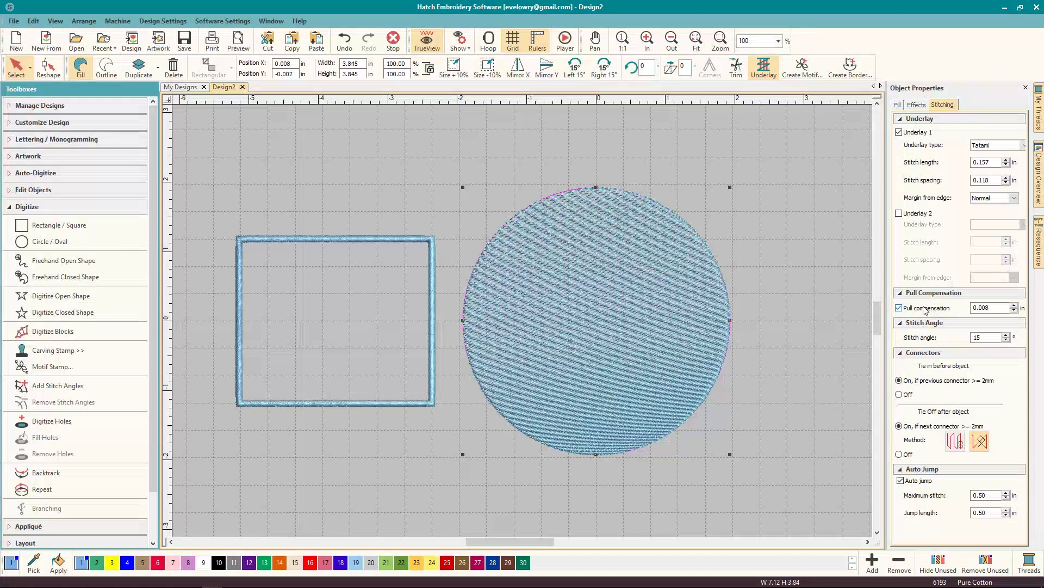
left_click(899, 308)
left_click(900, 308)
Step: Remove the circle's Gradient Fill effect and re-enable pull compensation
left_click(916, 105)
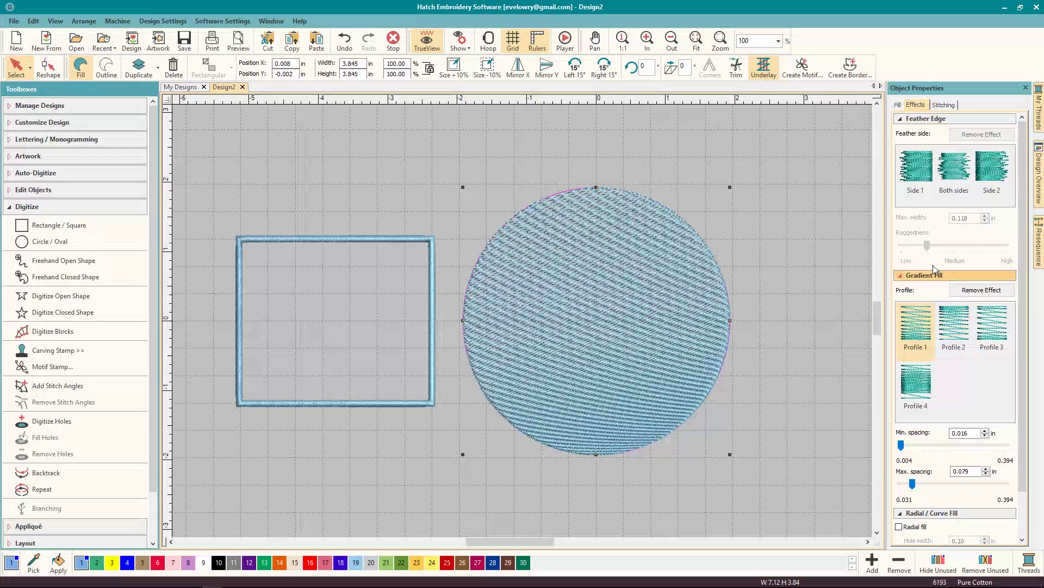
left_click(966, 290)
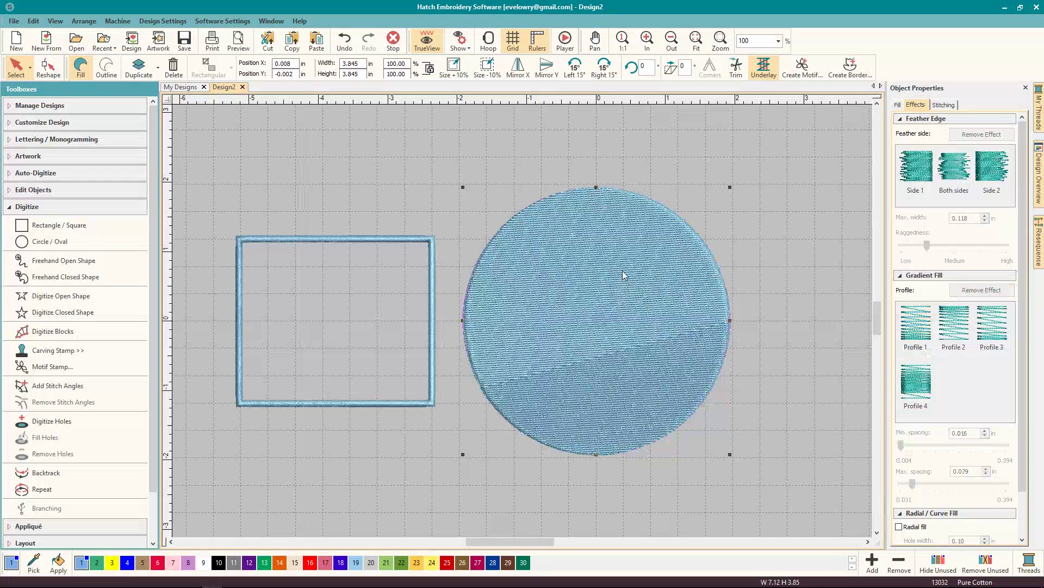
left_click(943, 104)
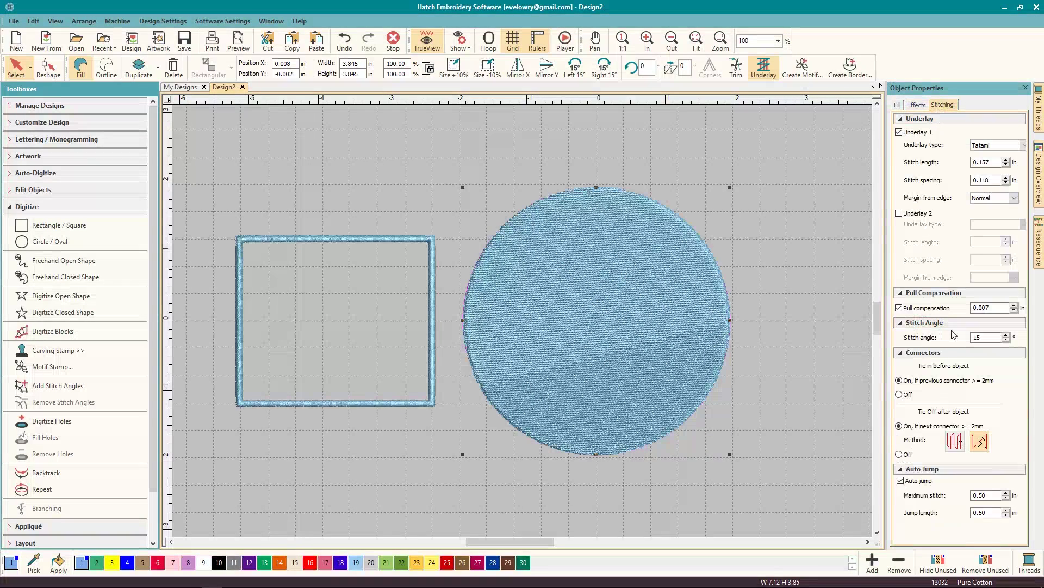
left_click(899, 308)
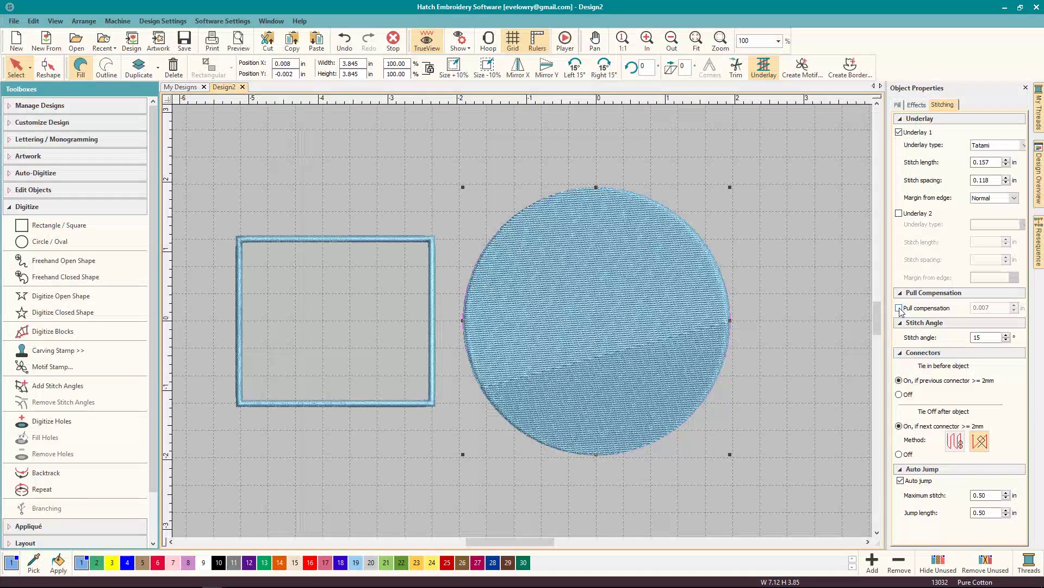
left_click(900, 308)
Step: Rotate the circle a few degrees so its stitch angle becomes 12°
left_click(606, 273)
left_click(599, 237)
mouse_move(463, 187)
left_mouse_down()
mouse_move(454, 218)
mouse_move(463, 188)
mouse_move(501, 172)
mouse_move(465, 189)
mouse_move(507, 242)
mouse_move(449, 177)
left_mouse_up()
left_click(629, 243)
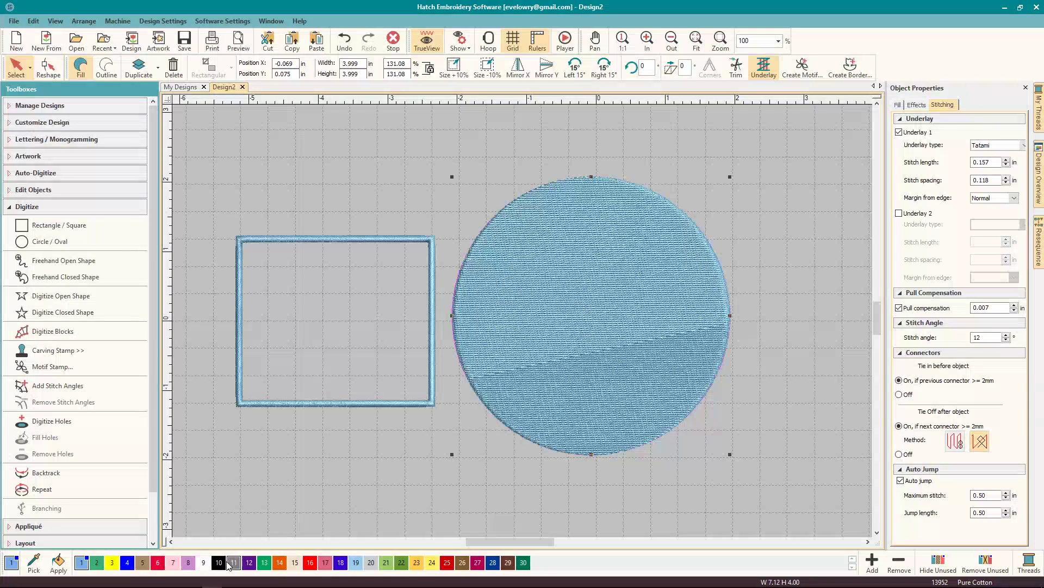
Step: Colour the circle yellow and show the My Threads chart, picking 1141 Tan
left_click(432, 563)
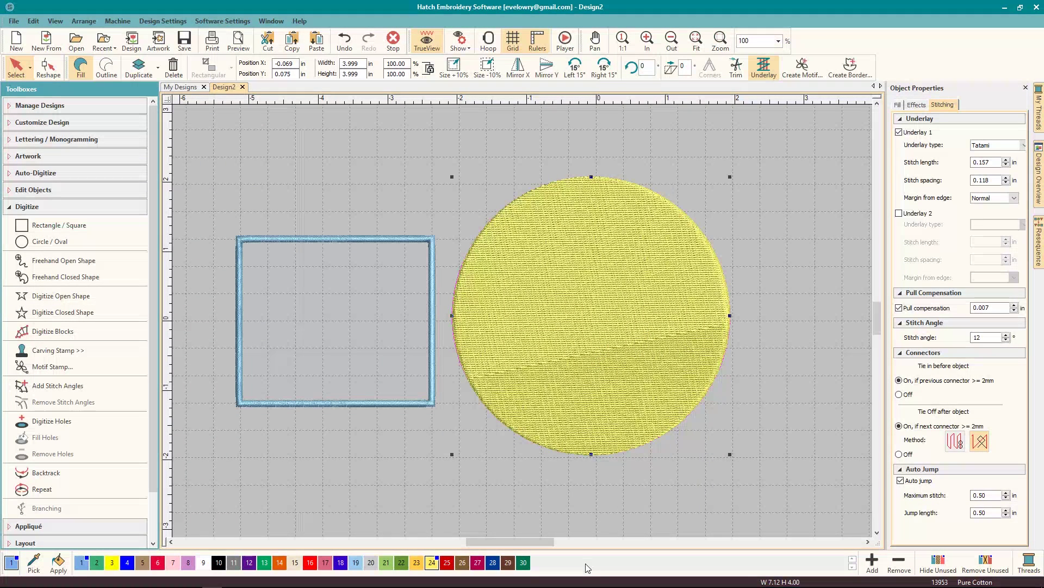
left_click(1038, 563)
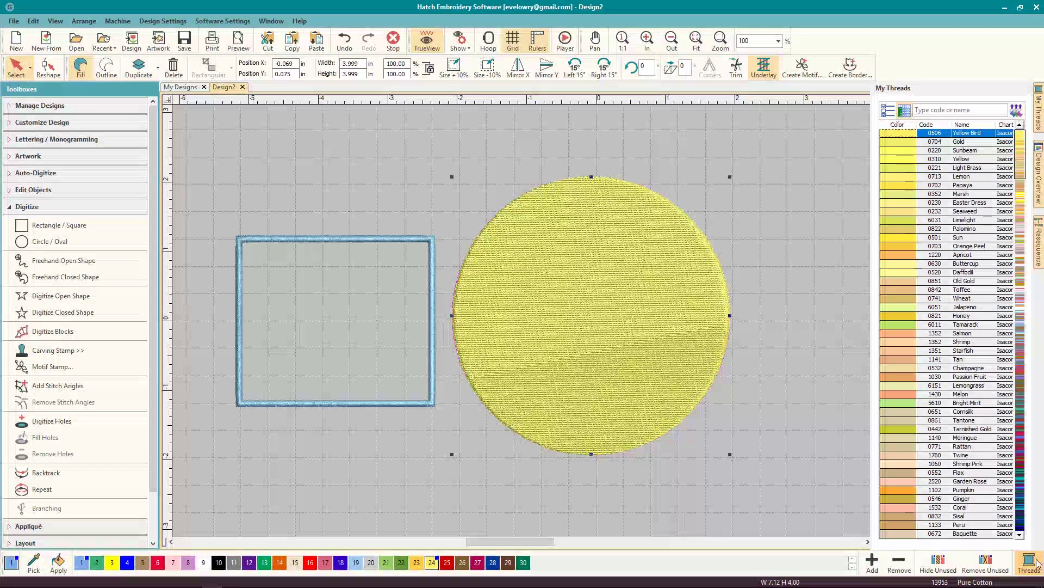
left_click(903, 358)
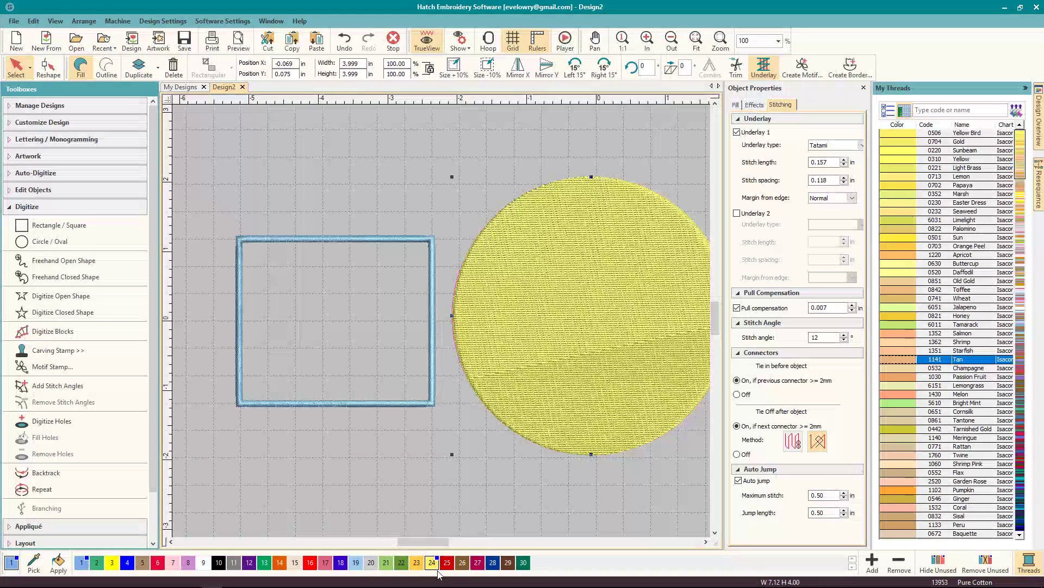
Step: Hide the thread chart, delete the square outline, and reselect the yellow circle
left_click(1027, 88)
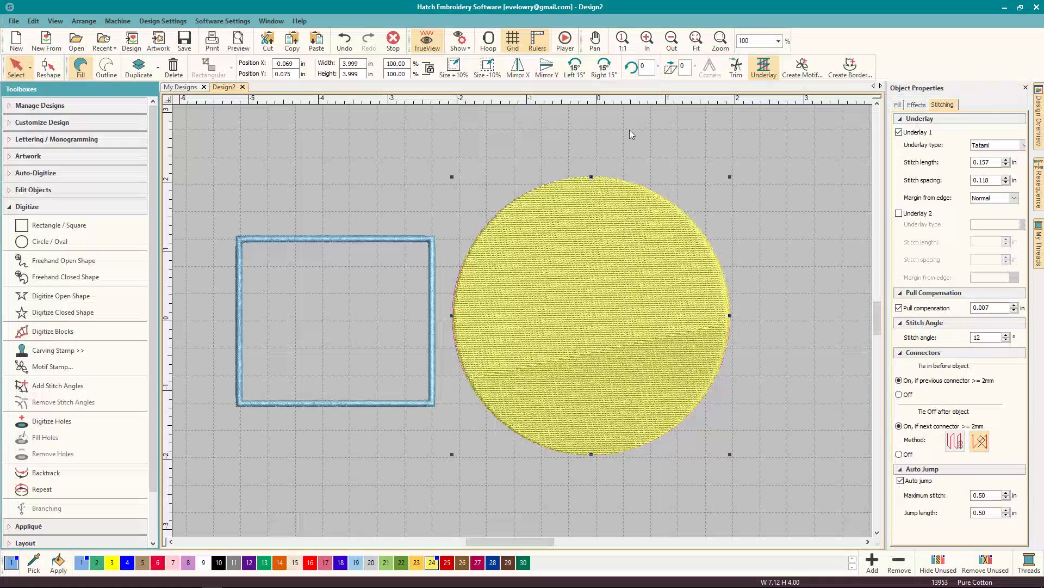
left_click(546, 274)
left_click(555, 260)
left_click(374, 239)
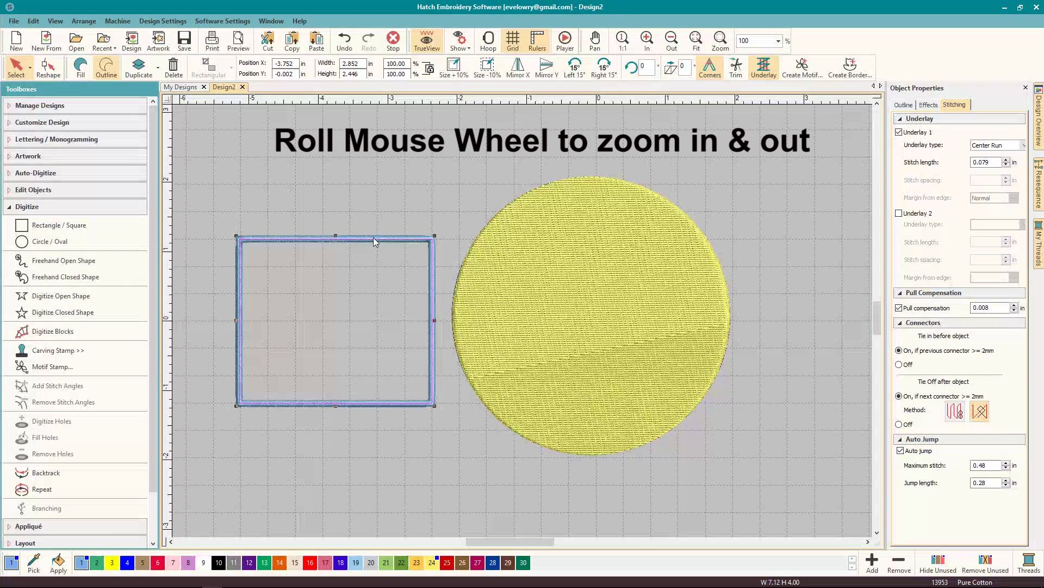
key("Delete")
left_click(562, 313)
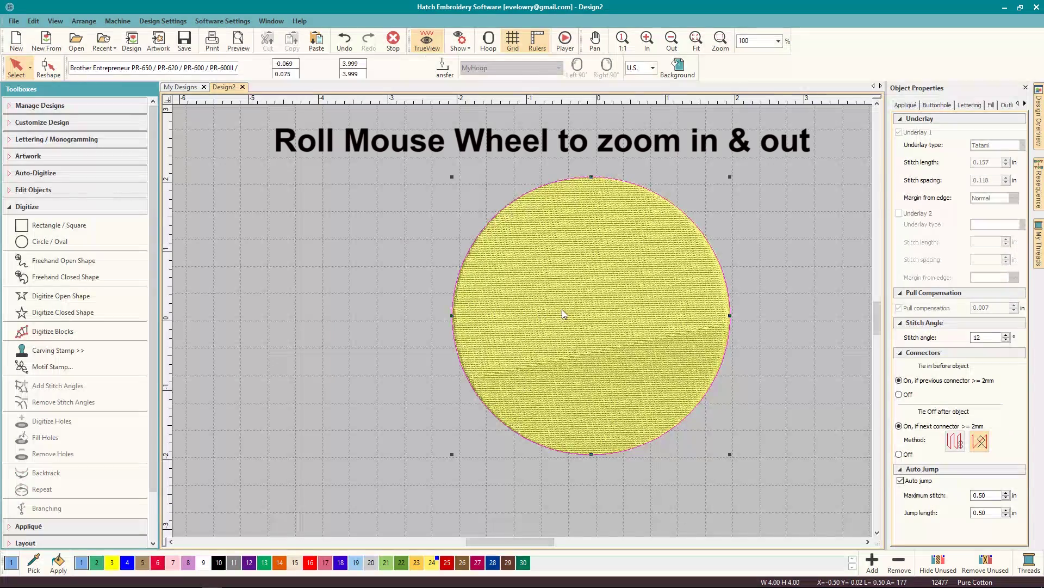
Step: Snap the duplicated yellow circle precisely centred over the original circle
left_click_drag(570, 311, 442, 321)
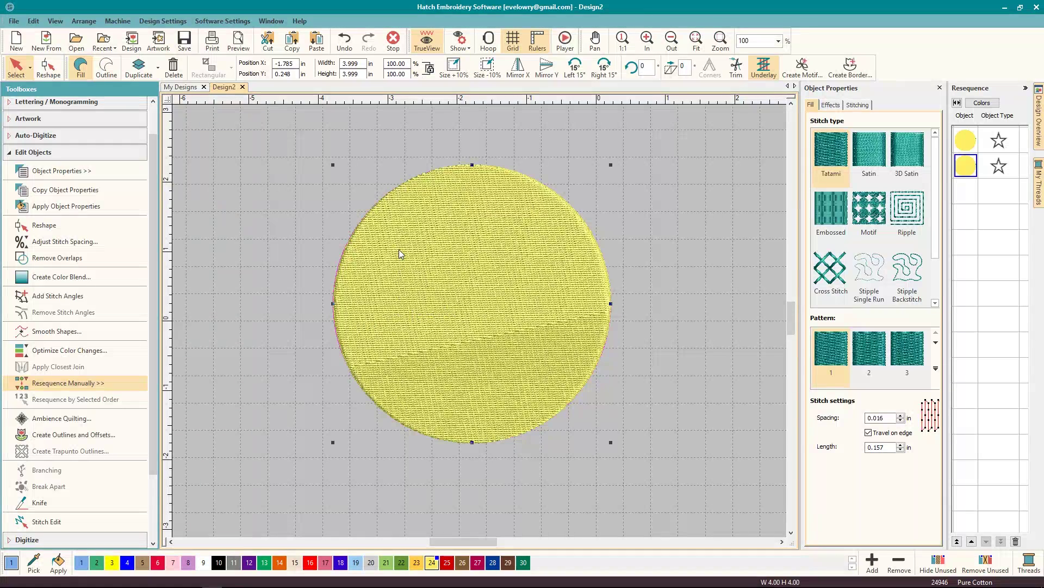
left_click_drag(400, 249, 517, 324)
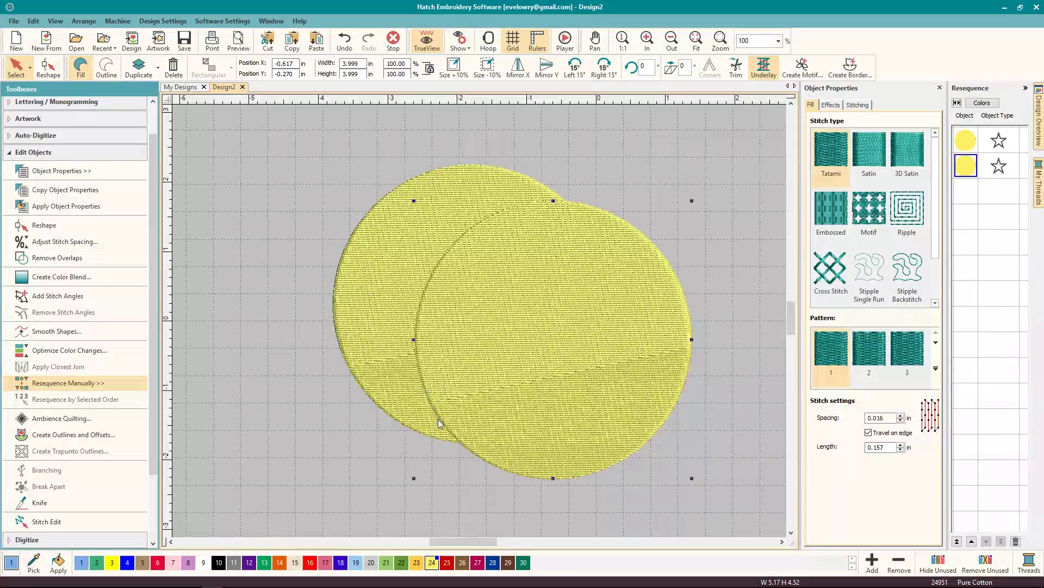
left_click_drag(553, 315, 392, 267)
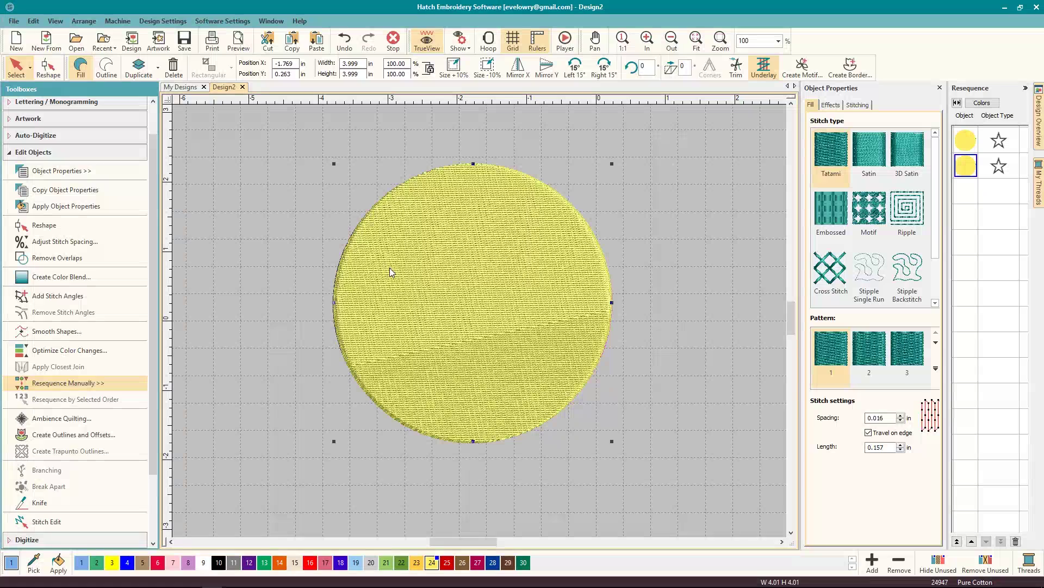
left_click_drag(389, 273, 388, 275)
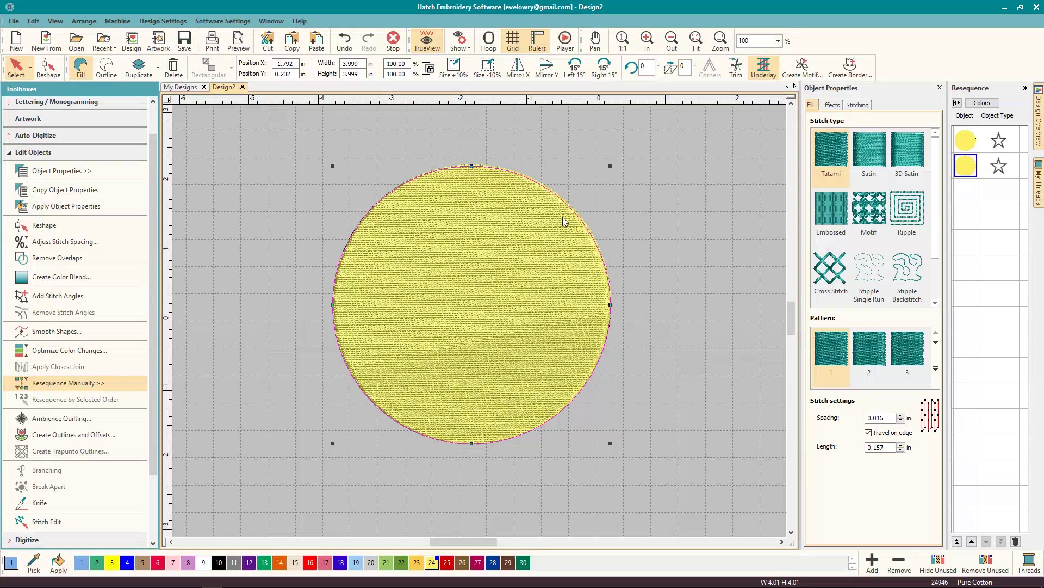
left_click_drag(563, 219, 523, 225)
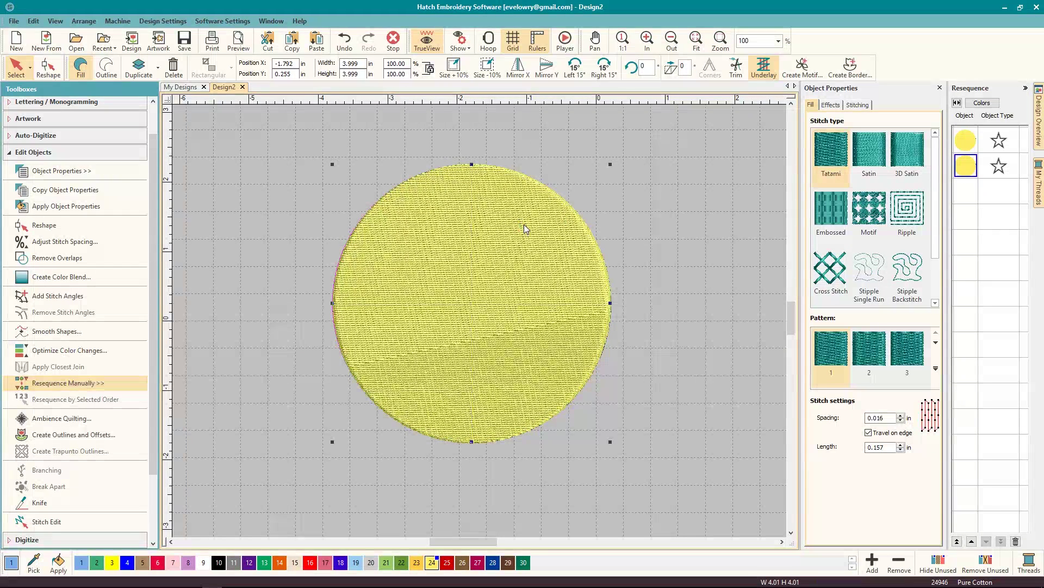
Step: Convert the top circle copy into a Satin outline and check both objects in Resequence
left_click(110, 72)
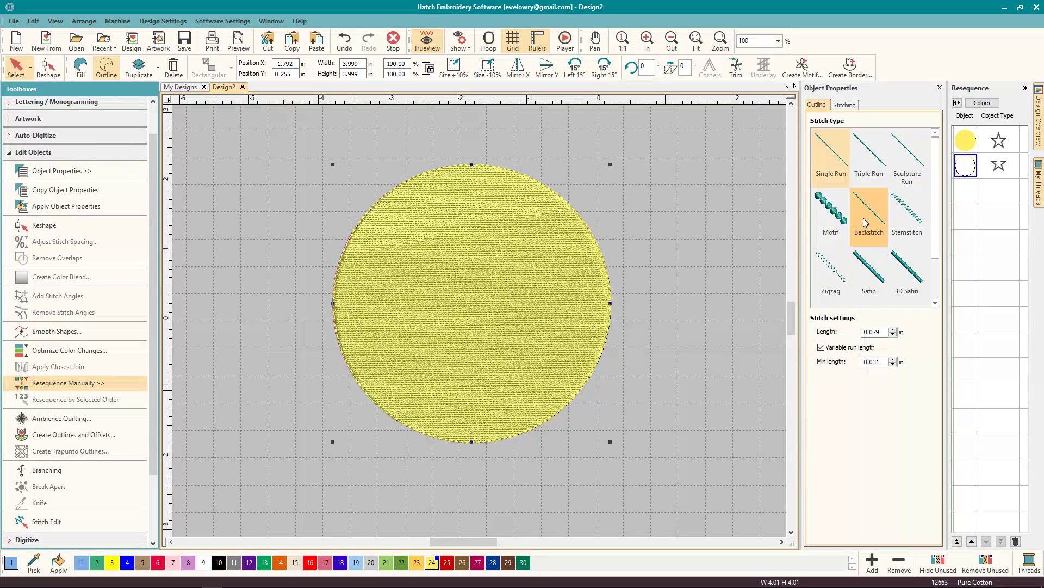
left_click(867, 275)
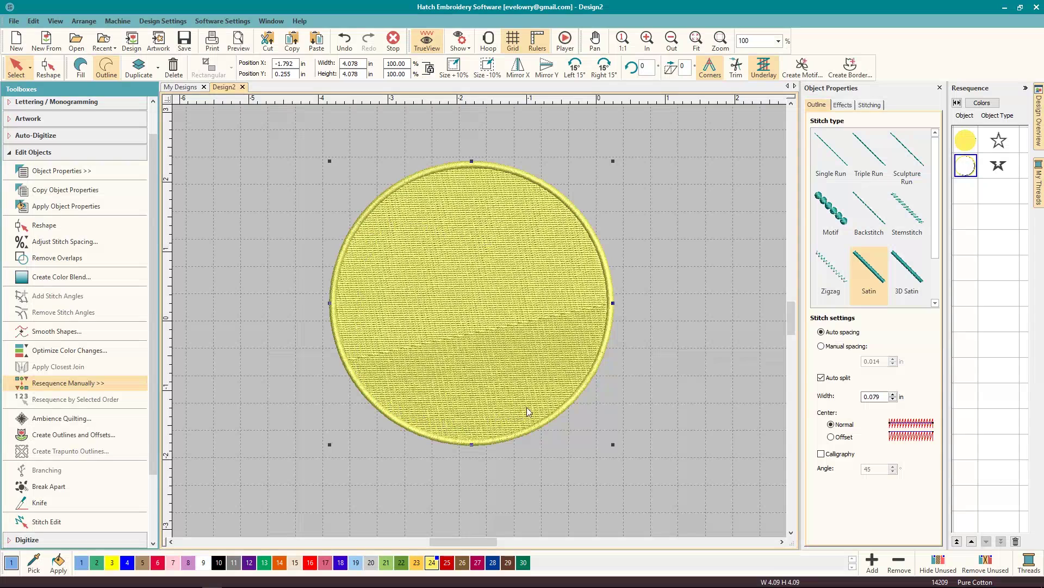
left_click(971, 141)
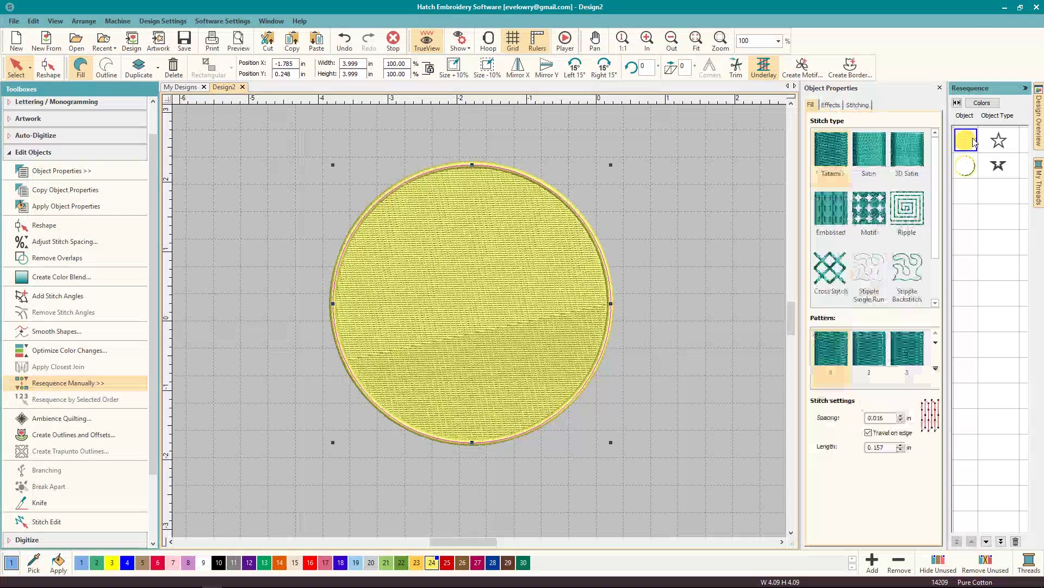
left_click(971, 168)
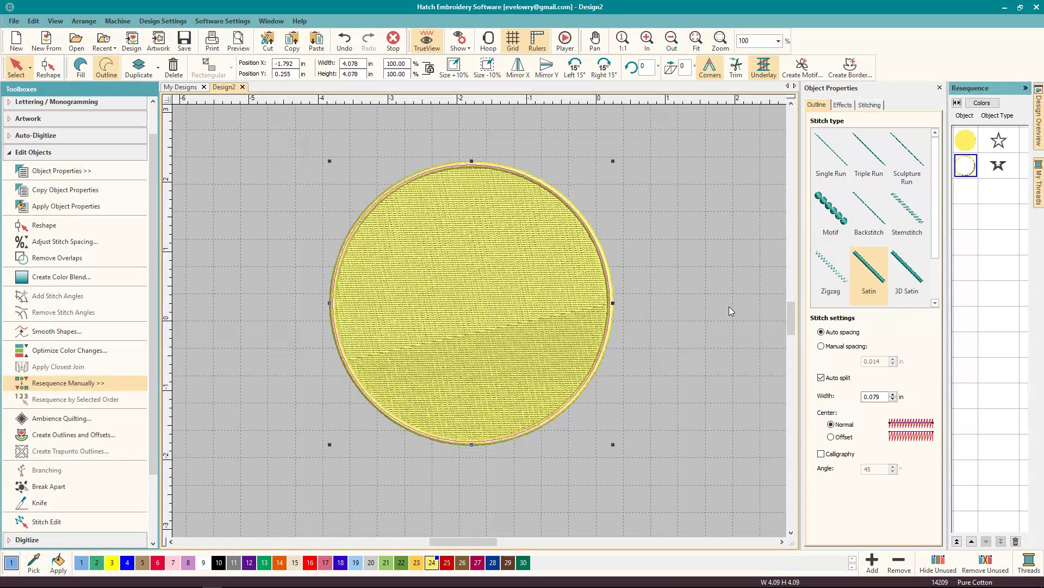
Step: Colour the satin border ring black using swatch 10
left_click(221, 565)
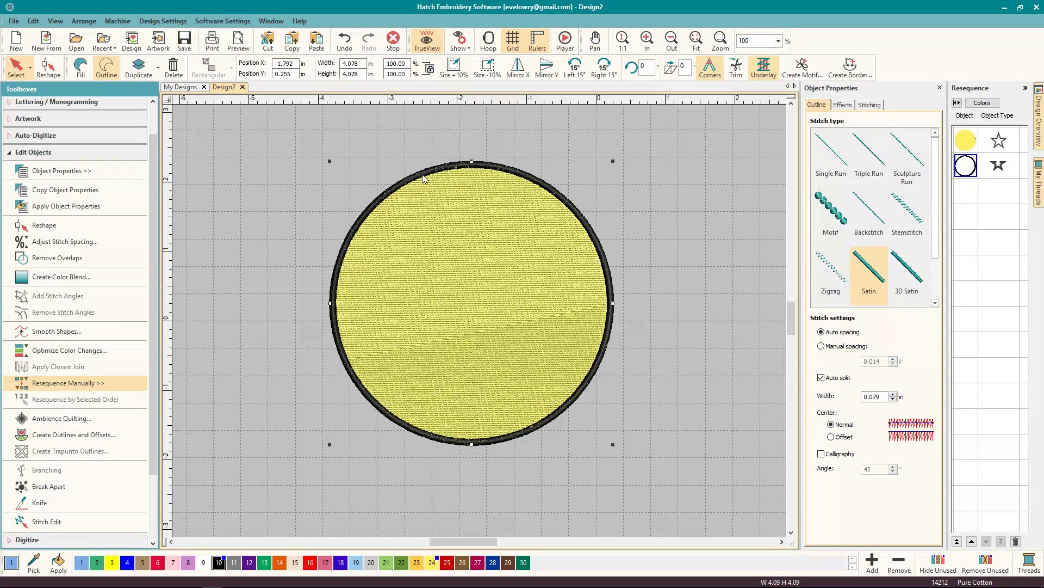
Step: Zoom in on the border, then select the black border ring in Resequence
scroll(462, 171, "up", 3)
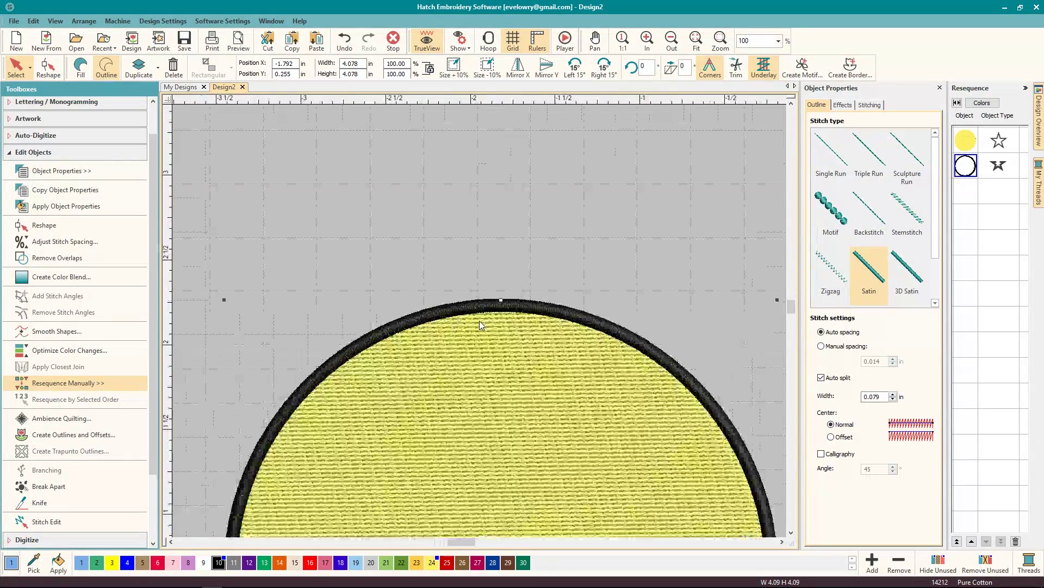
scroll(480, 324, "up", 4)
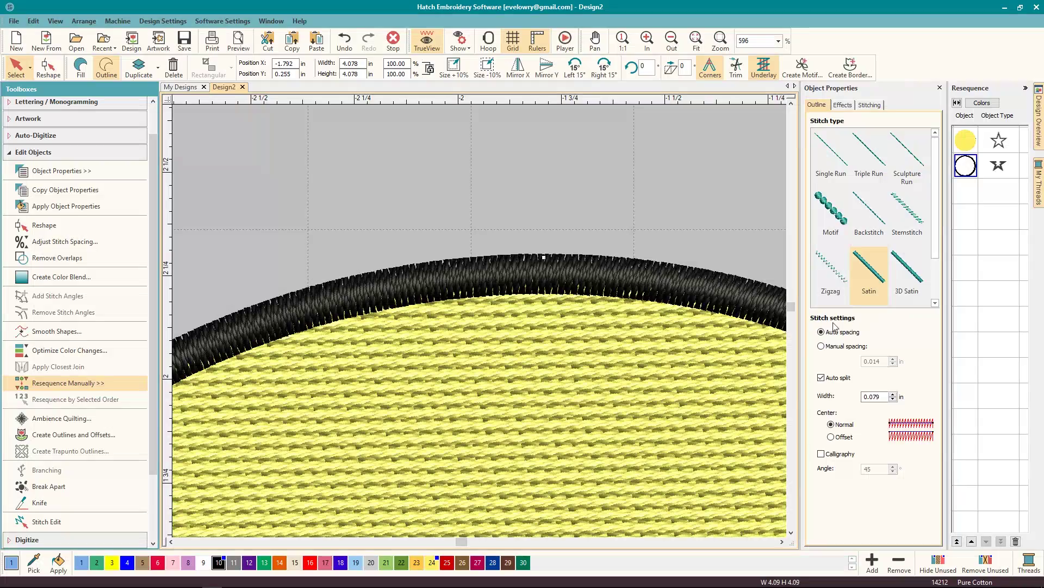
scroll(382, 329, "down", 5)
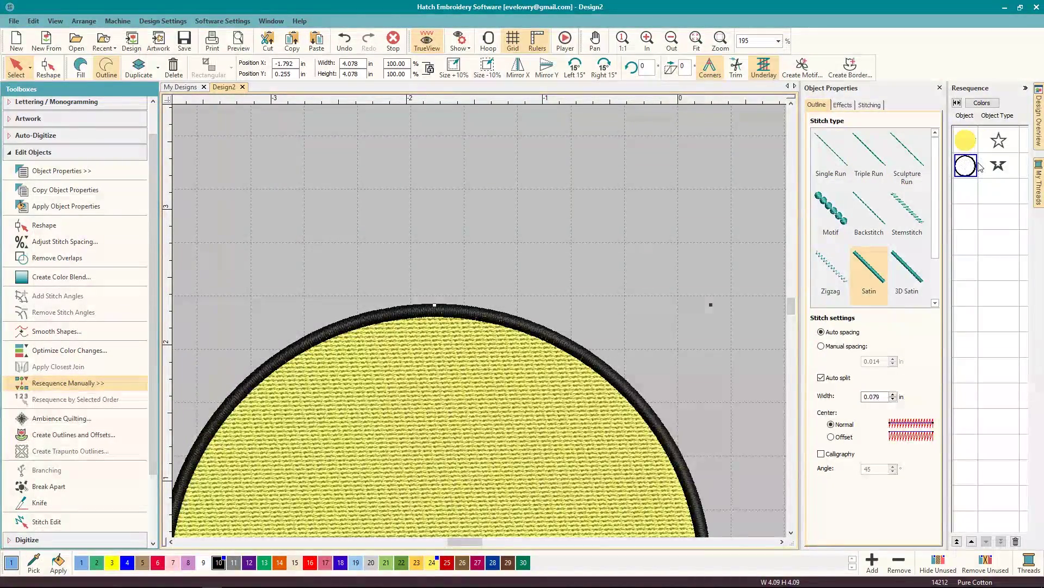
left_click(966, 142)
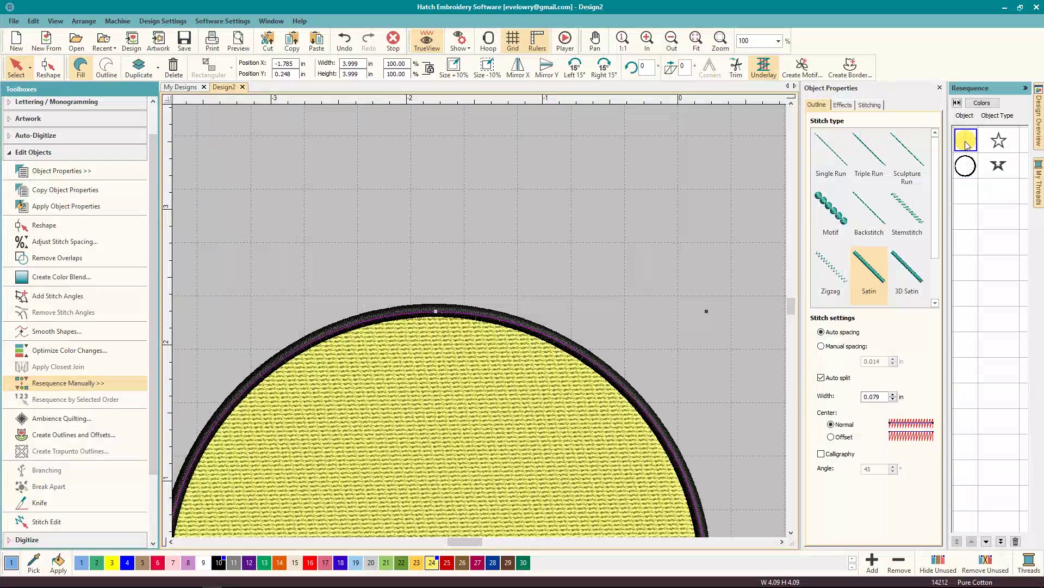
left_click(967, 165)
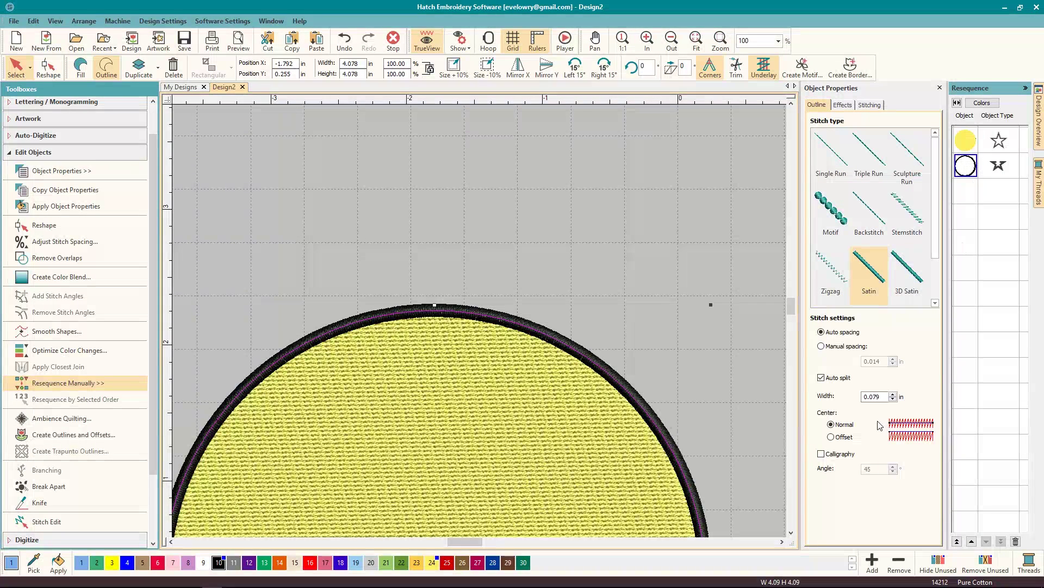
Step: Switch the border to manual satin spacing and settle the spacing at 0.010 in
left_click(820, 346)
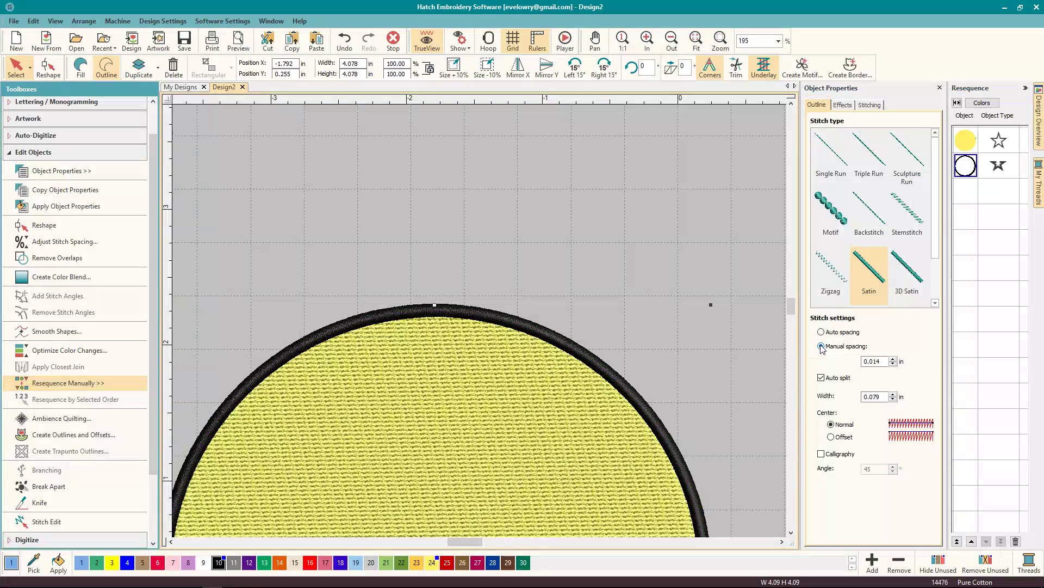
left_click(879, 361)
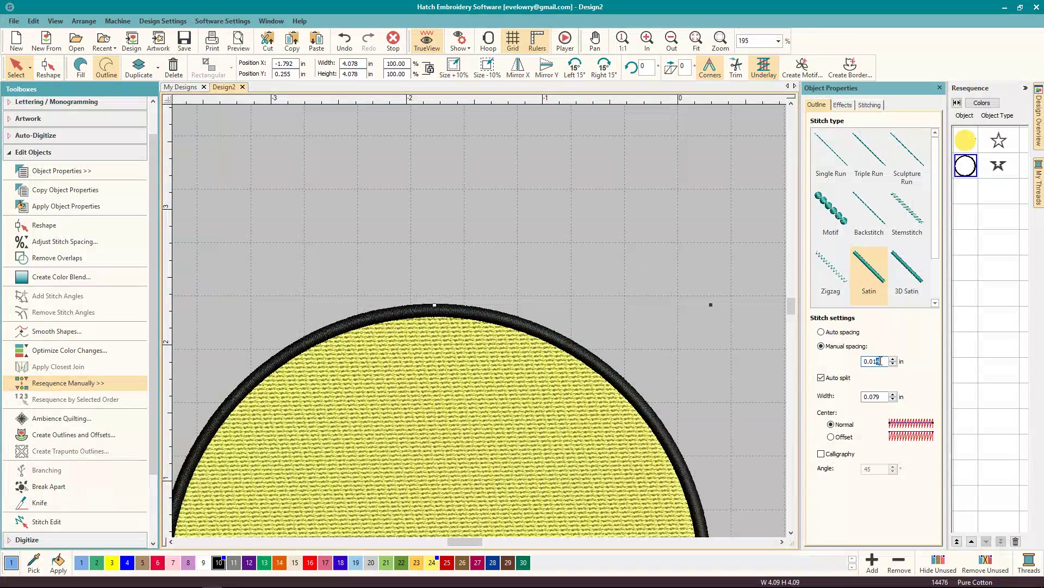
key("Return")
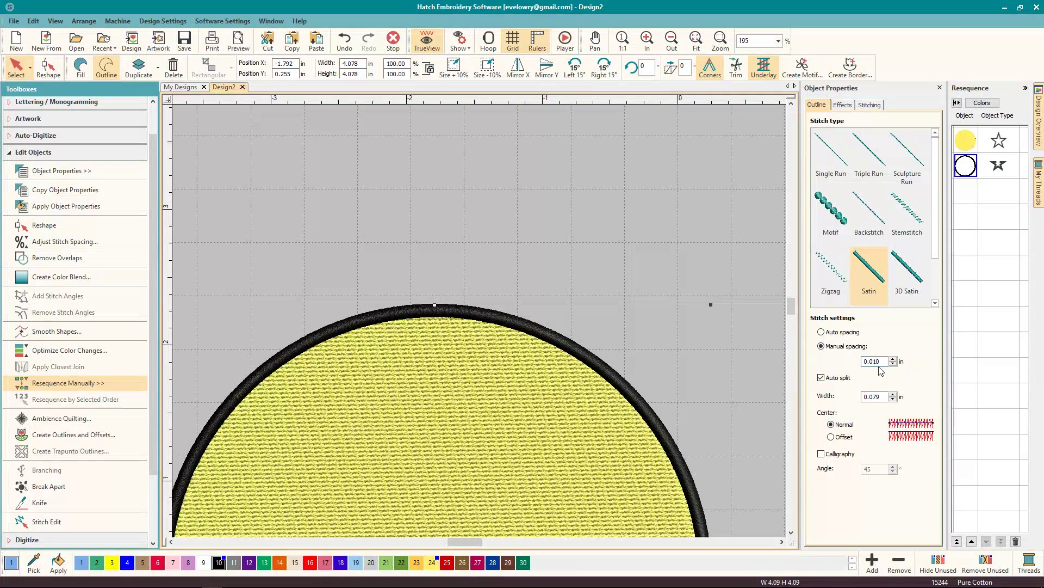
scroll(479, 321, "up", 5)
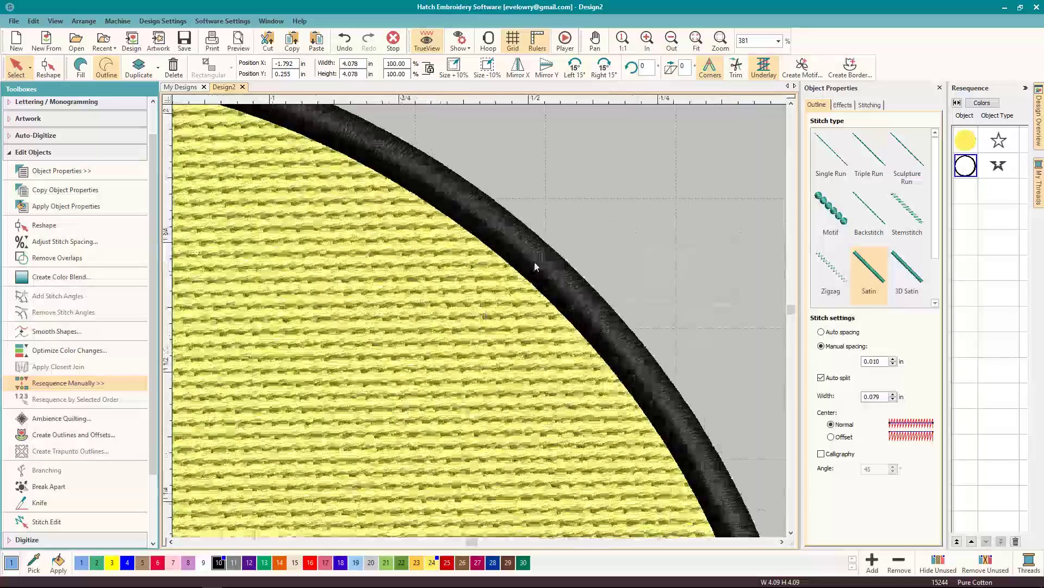
scroll(479, 321, "up", 8)
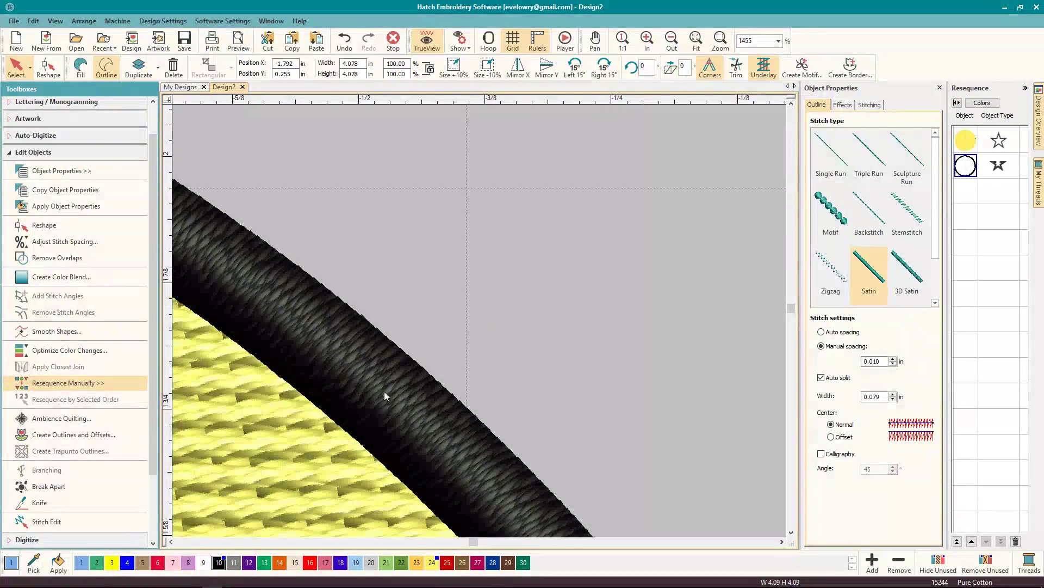
scroll(479, 321, "down", 6)
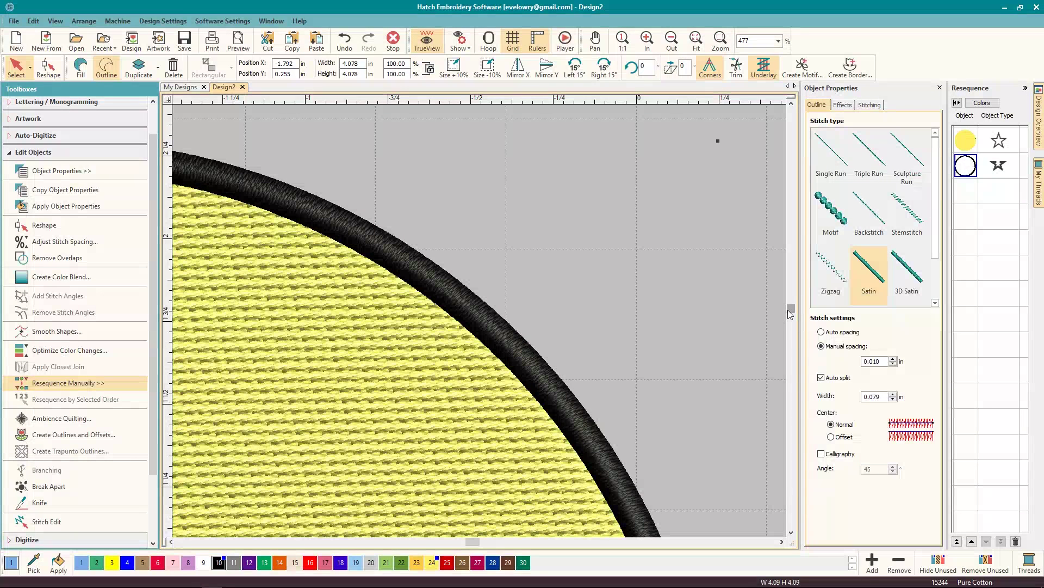
left_click(882, 362)
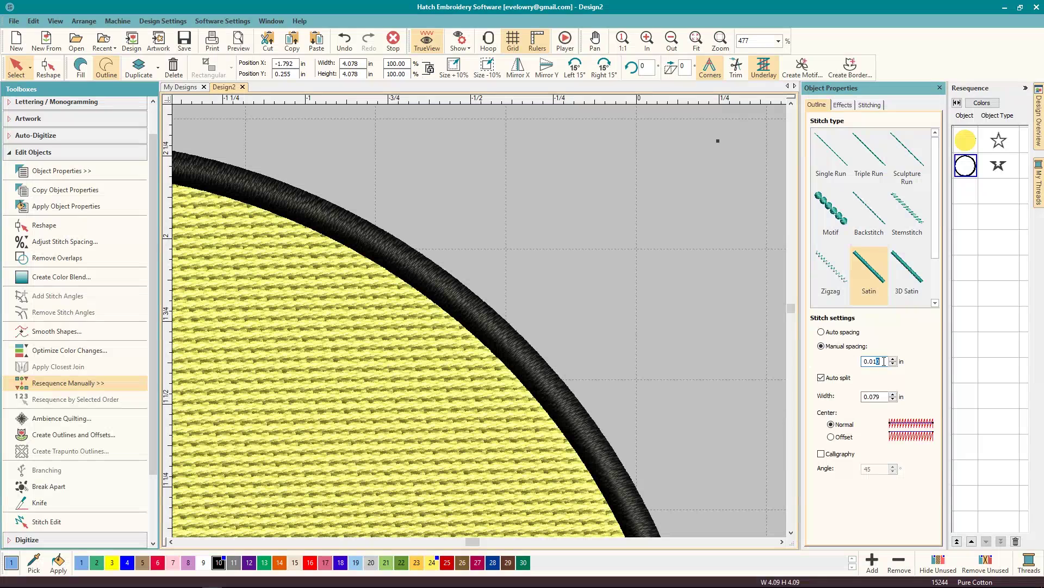
key("Return")
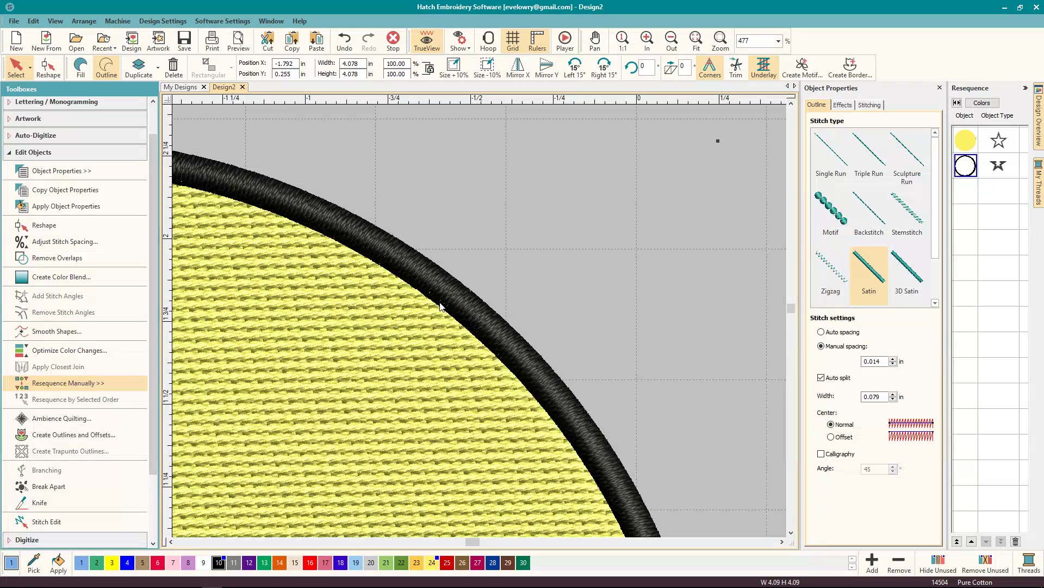
left_click(893, 360)
type("0.015")
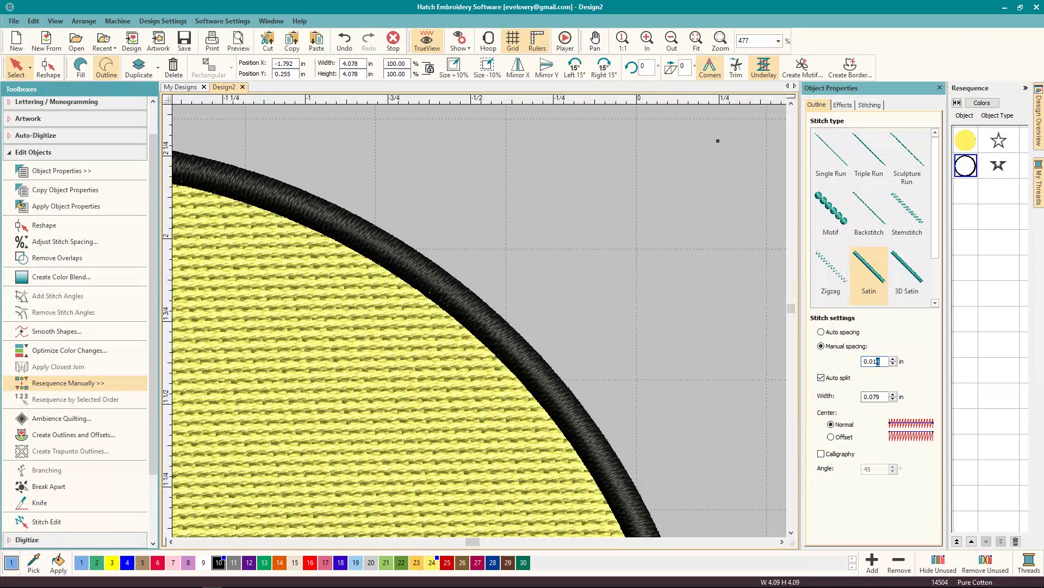
key("Return")
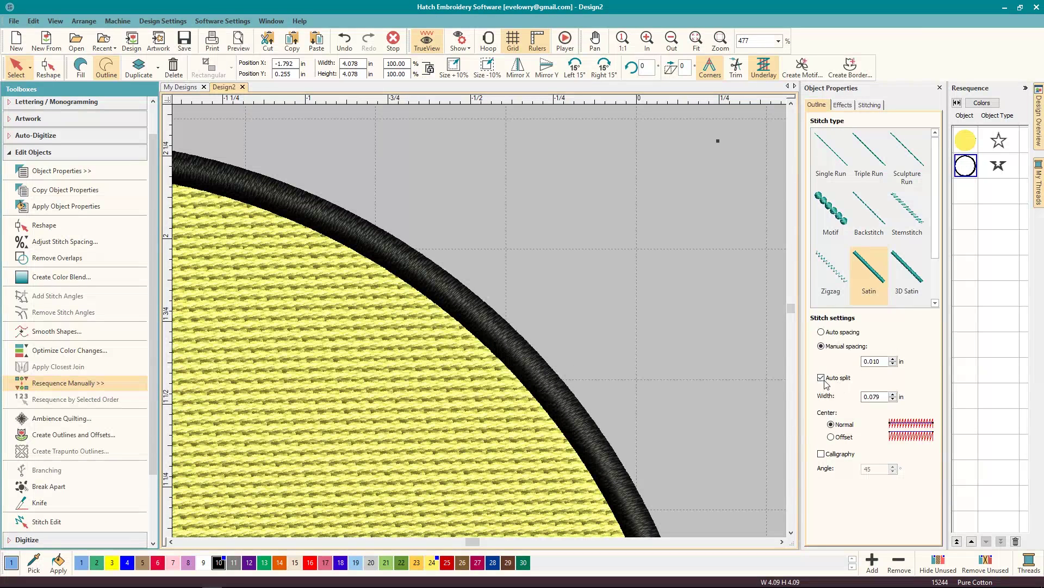
Step: Set the satin border width to 0.100 in
left_click(876, 397)
left_click_drag(872, 396, 884, 398)
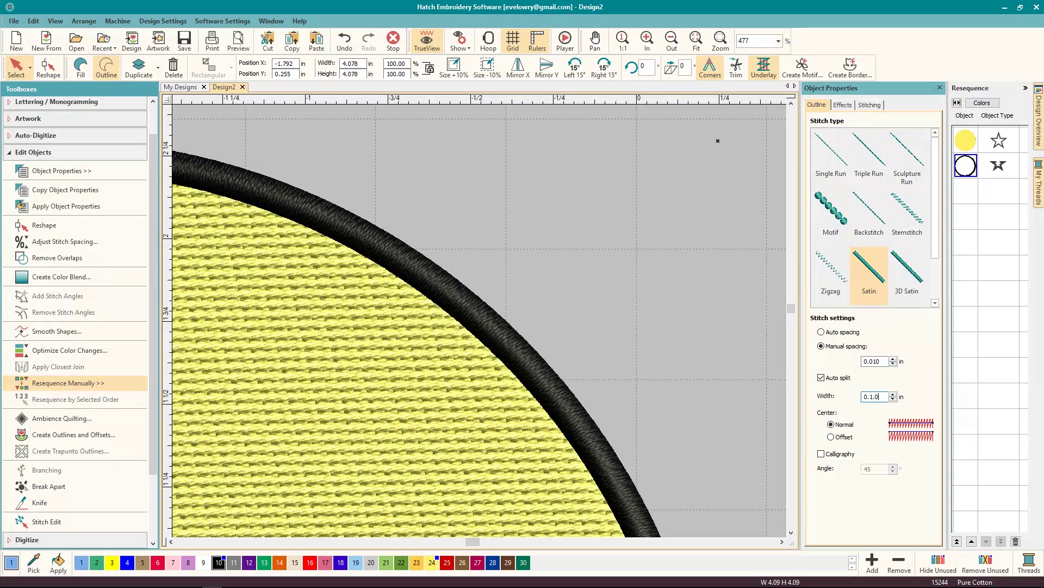
key("Return")
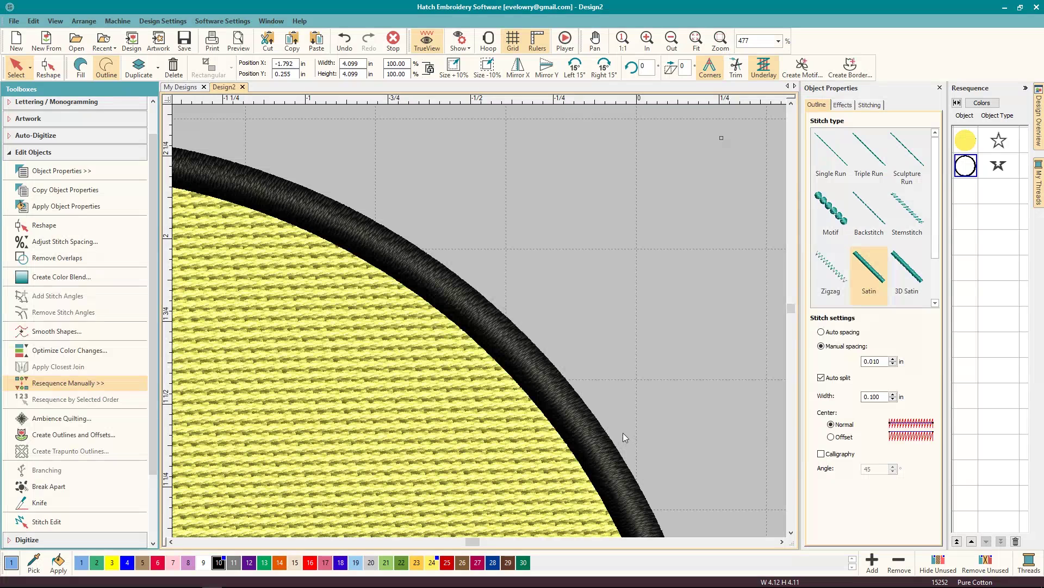
left_click(345, 42)
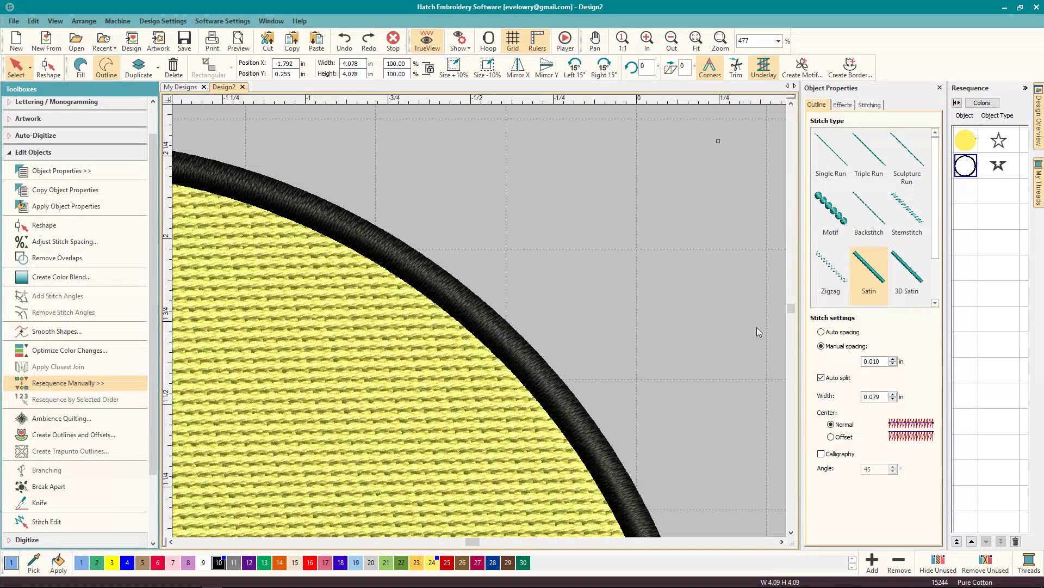
left_click_drag(869, 396, 882, 397)
type("100")
key("Return")
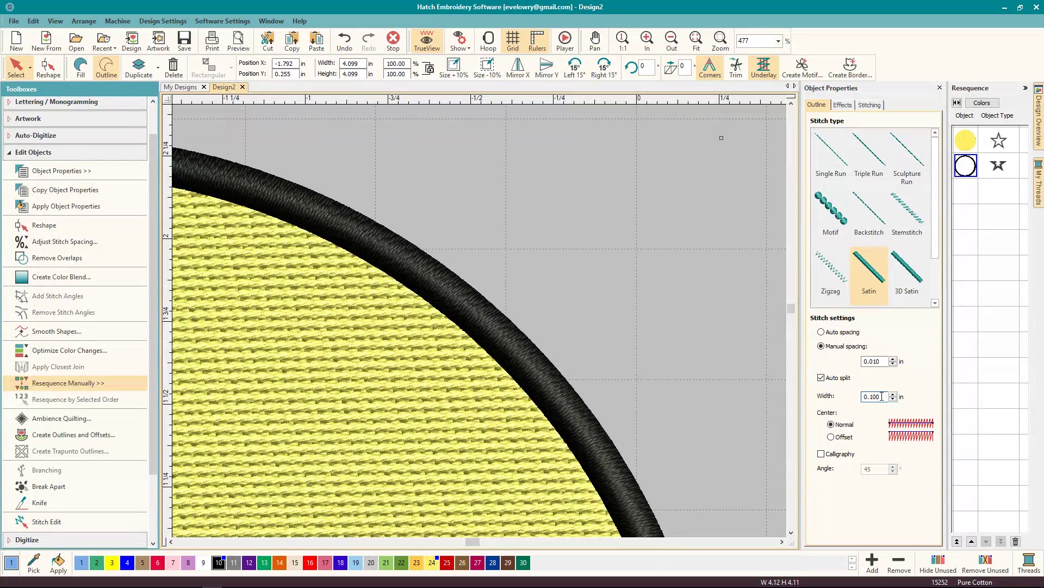
Step: Select the yellow tatami fill and collapse the object editing tools
scroll(479, 325, "down", 5)
scroll(480, 326, "up", 3)
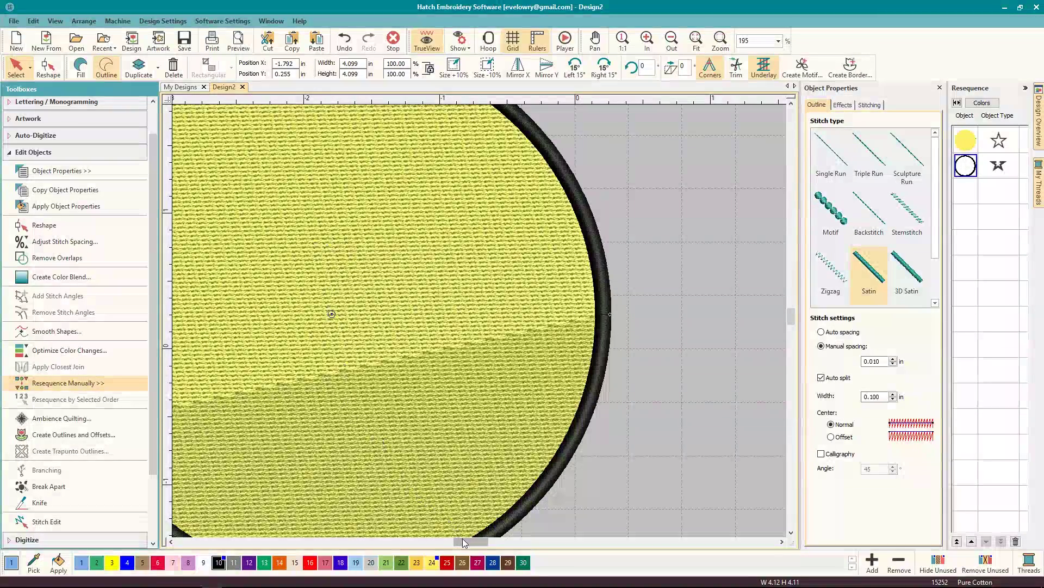
left_click_drag(471, 541, 463, 541)
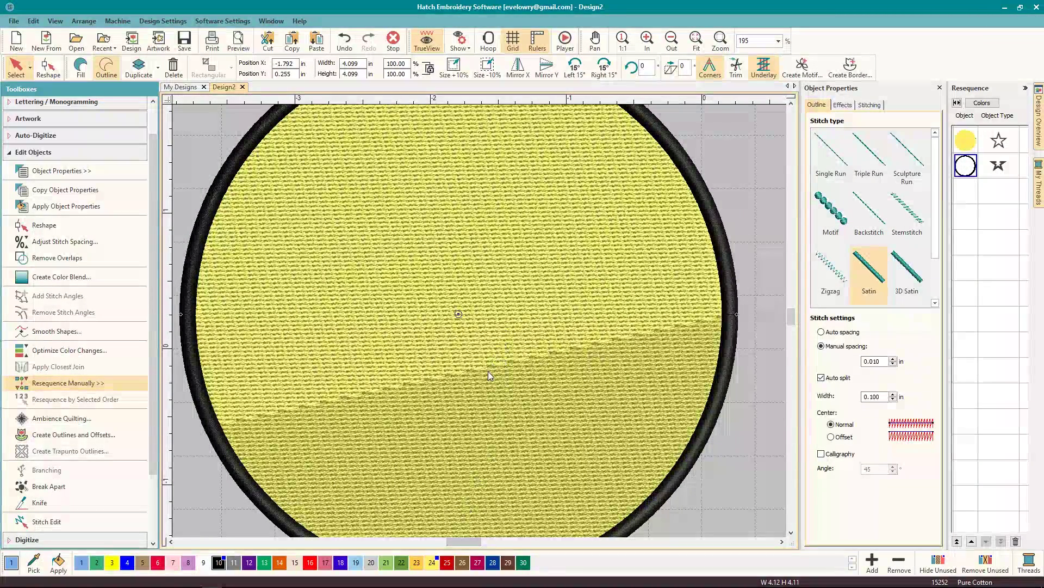
left_click(488, 371)
left_click_drag(790, 318, 792, 319)
left_click(5, 155)
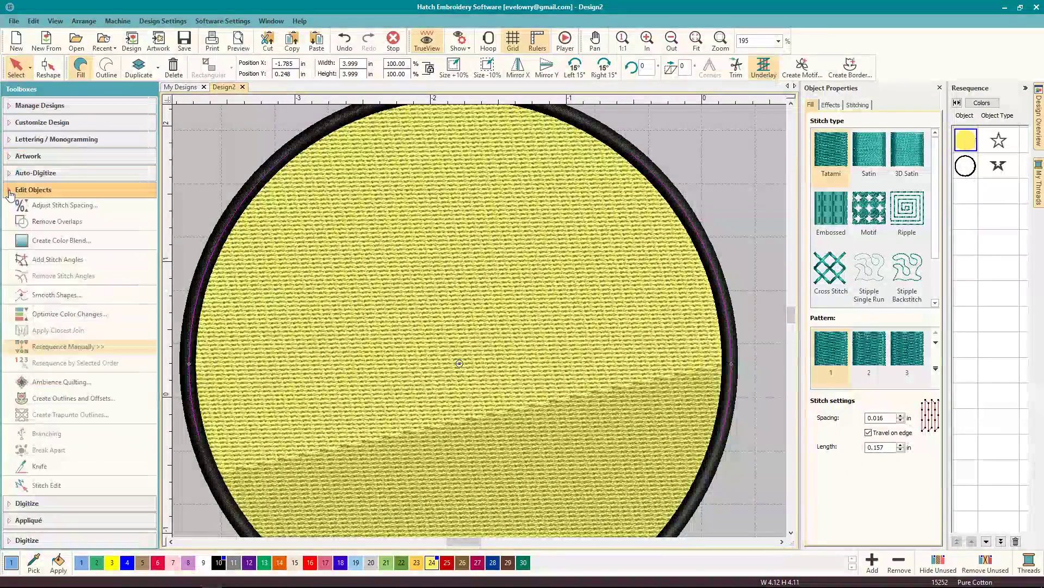
Step: Create lettering with 'Hello' on one line and 'Sunshine' below, then select the text
left_click(21, 142)
left_click(21, 152)
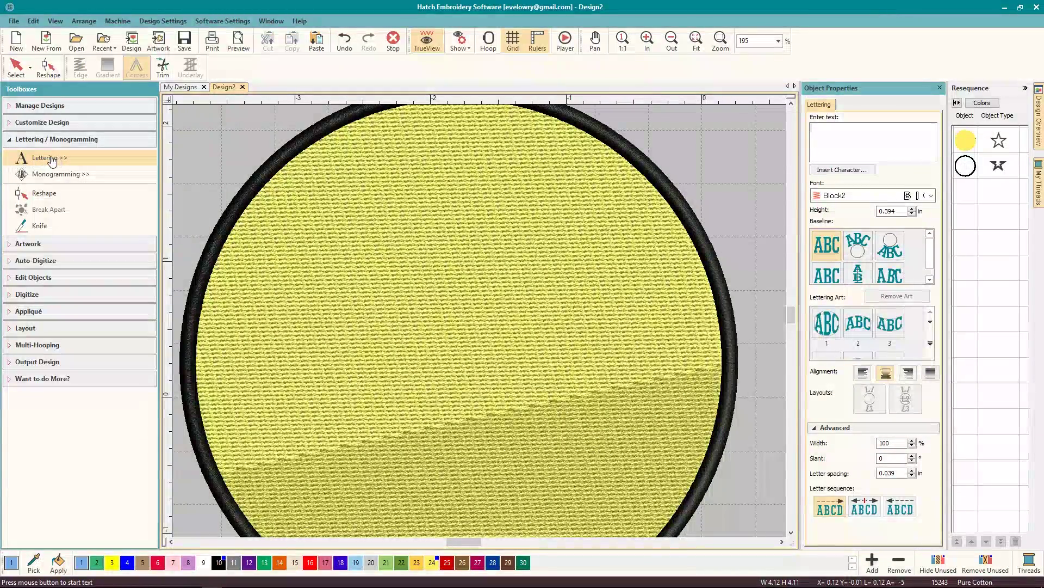
left_click(839, 143)
type("Hello")
key("Return")
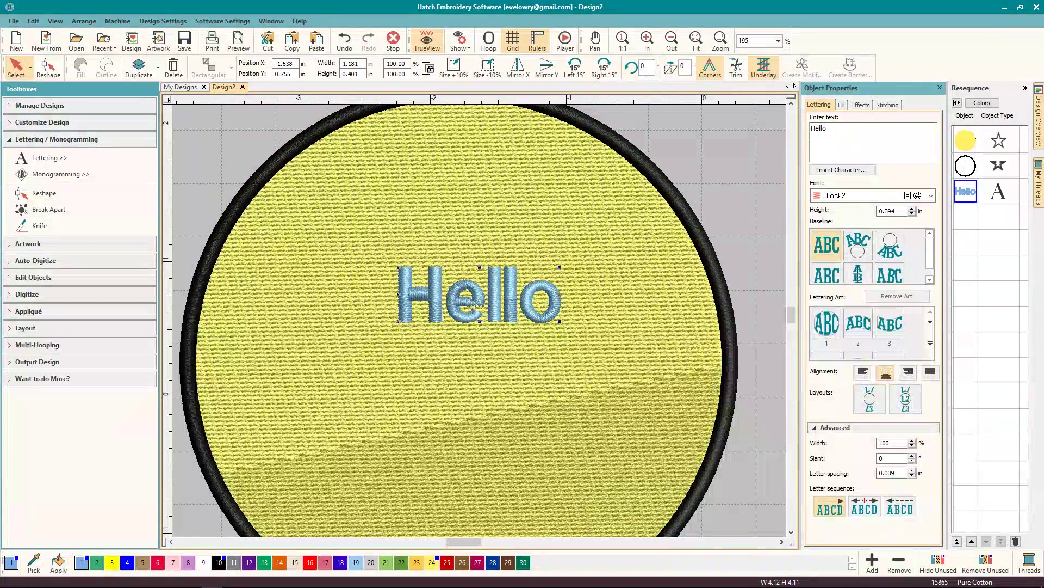
type("Sunshine")
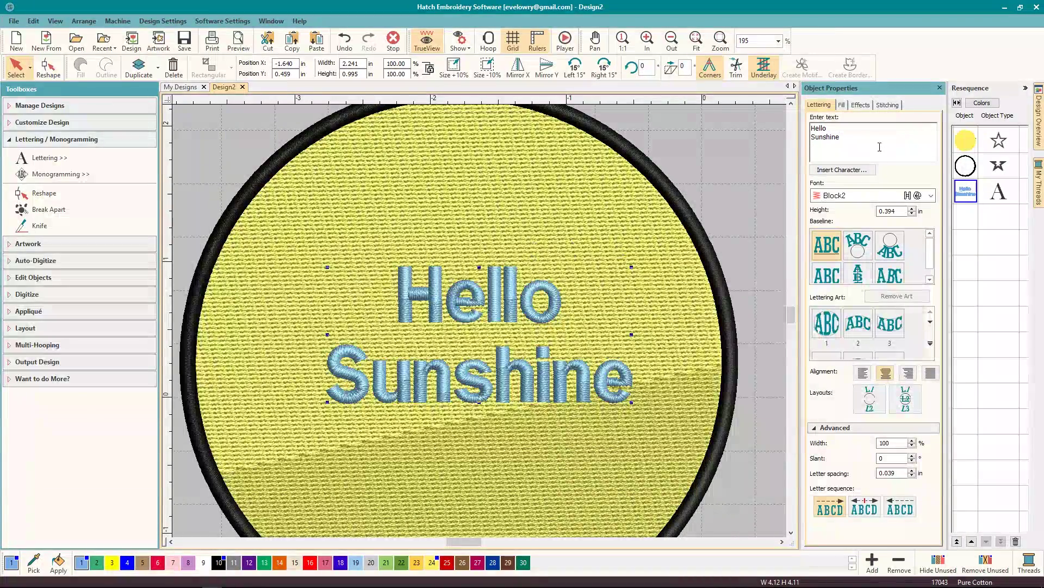
left_click_drag(863, 140, 811, 126)
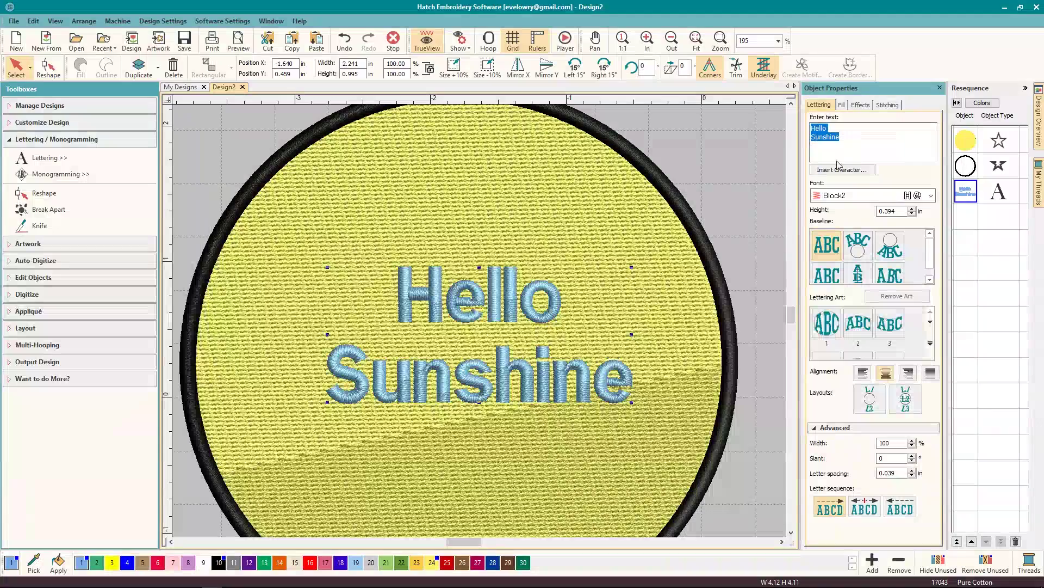
Step: Try Castle, Enviro, Emilio2Color30mm, Edwardian Script and Curly fonts, ending on Copperplate
left_click(957, 192)
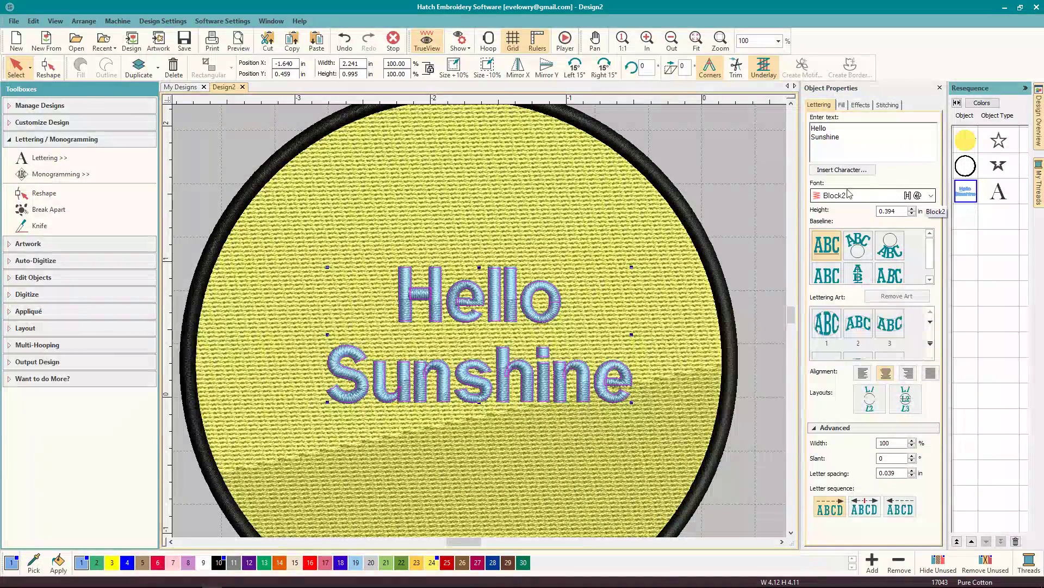
left_click(930, 196)
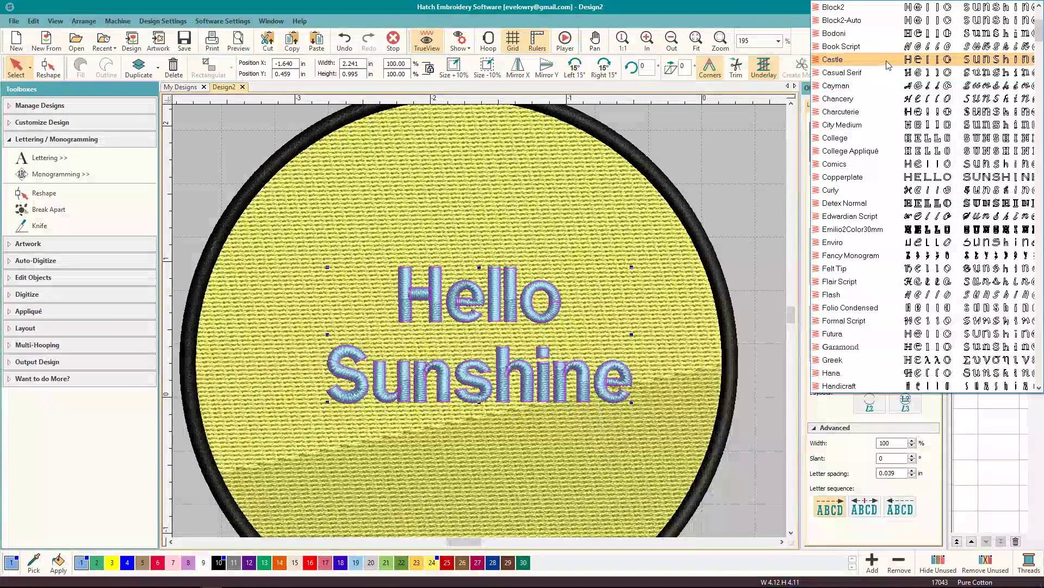
left_click(889, 63)
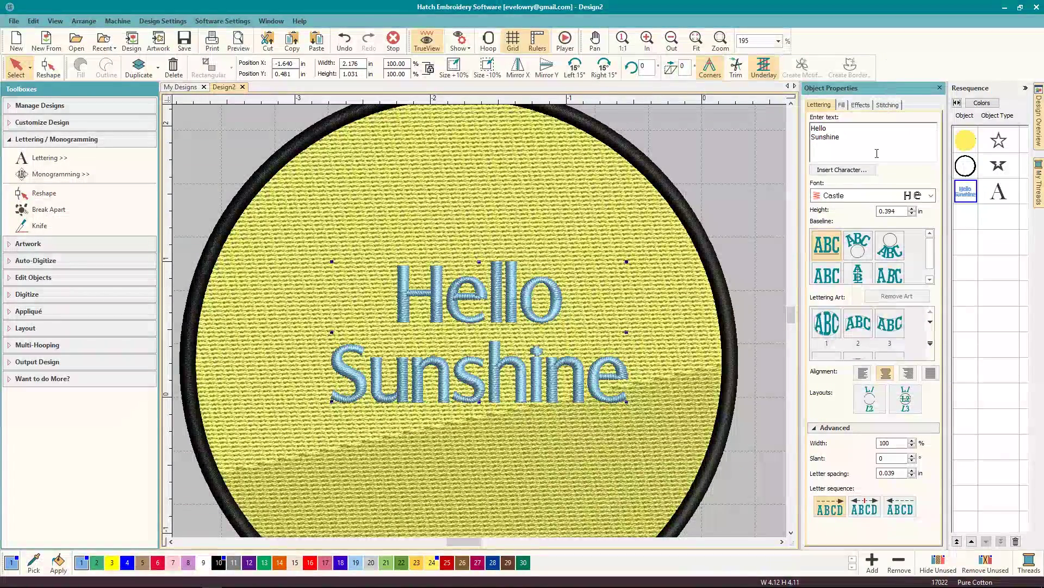
left_click(865, 195)
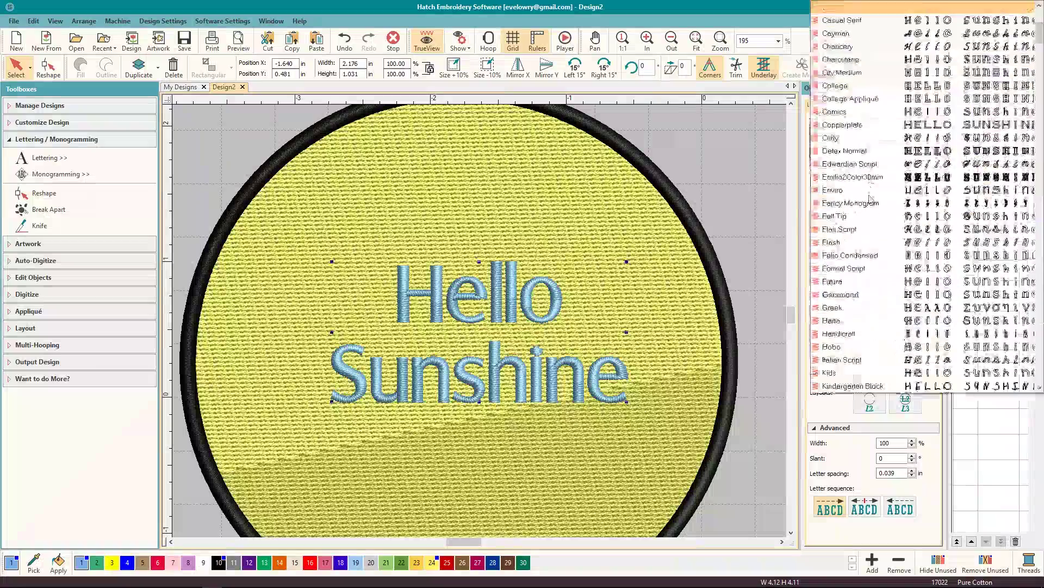
left_click(870, 187)
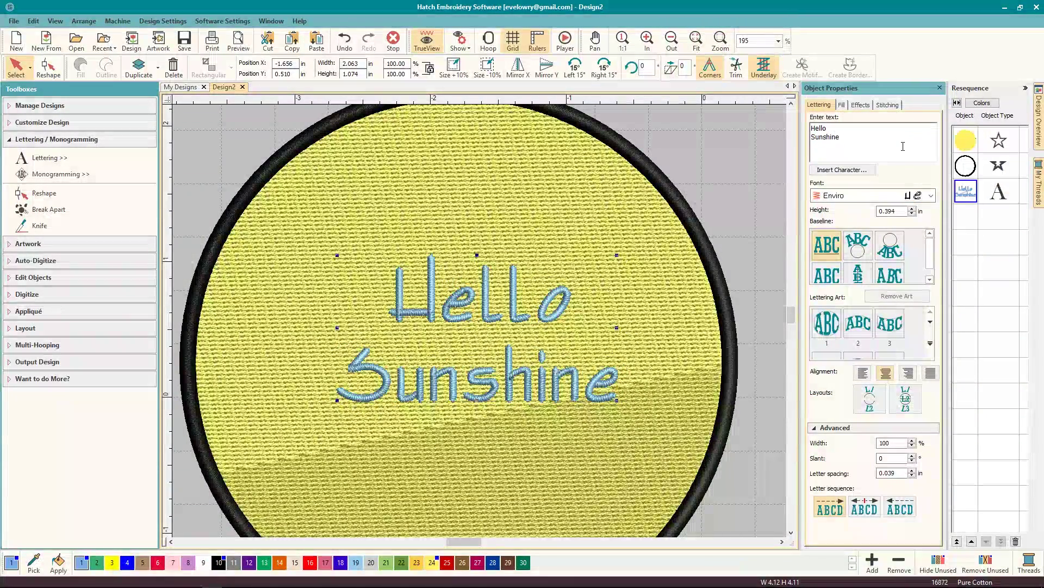
key("Up")
key("Up")
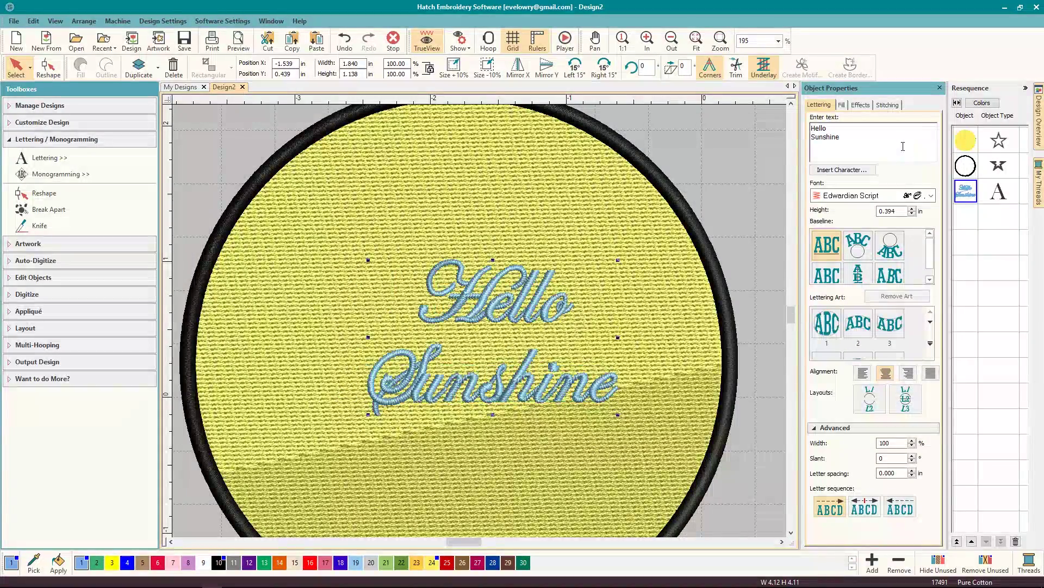
key("Up")
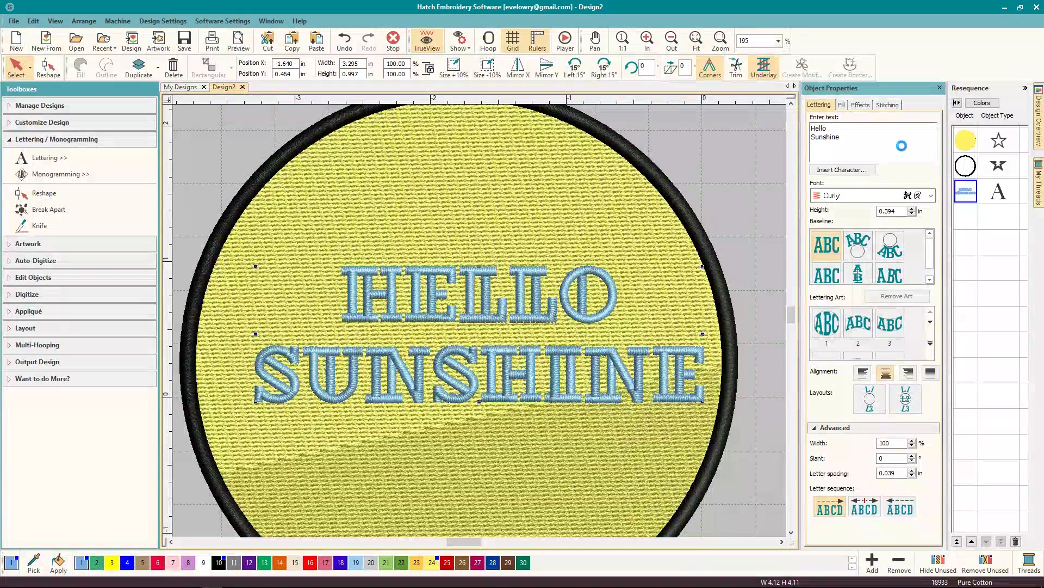
key("Up")
key("Up")
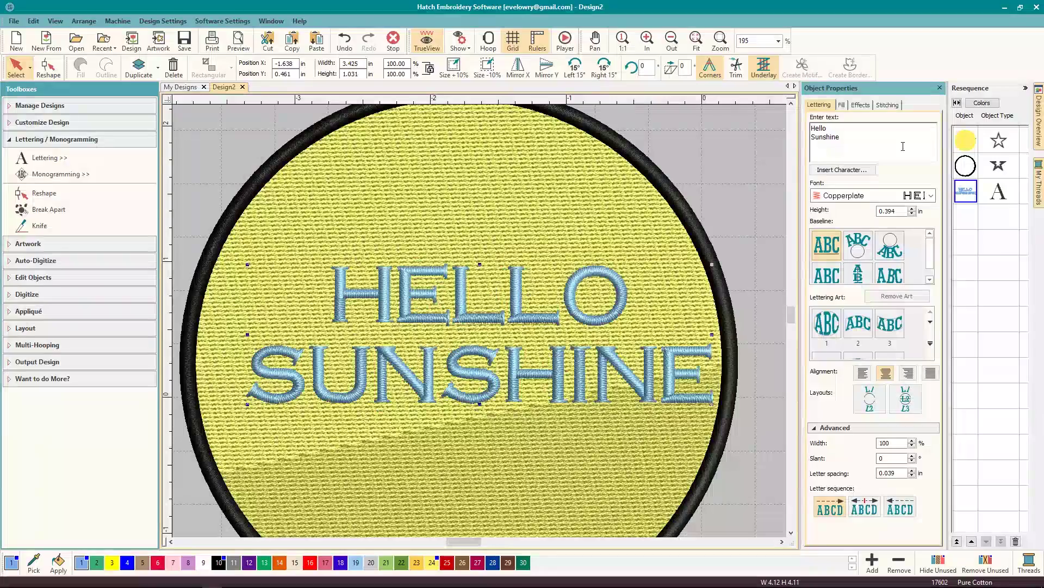
key("Up")
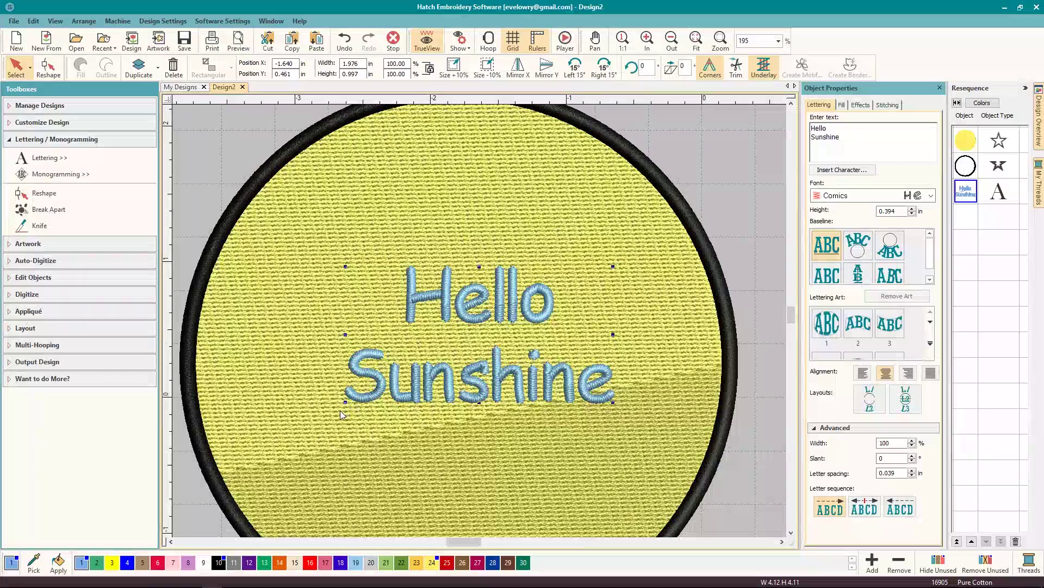
Step: Enlarge the Hello Sunshine lettering to about 3.372 x 1.703 in and bring up its fill stitch settings
left_click_drag(346, 404, 247, 475)
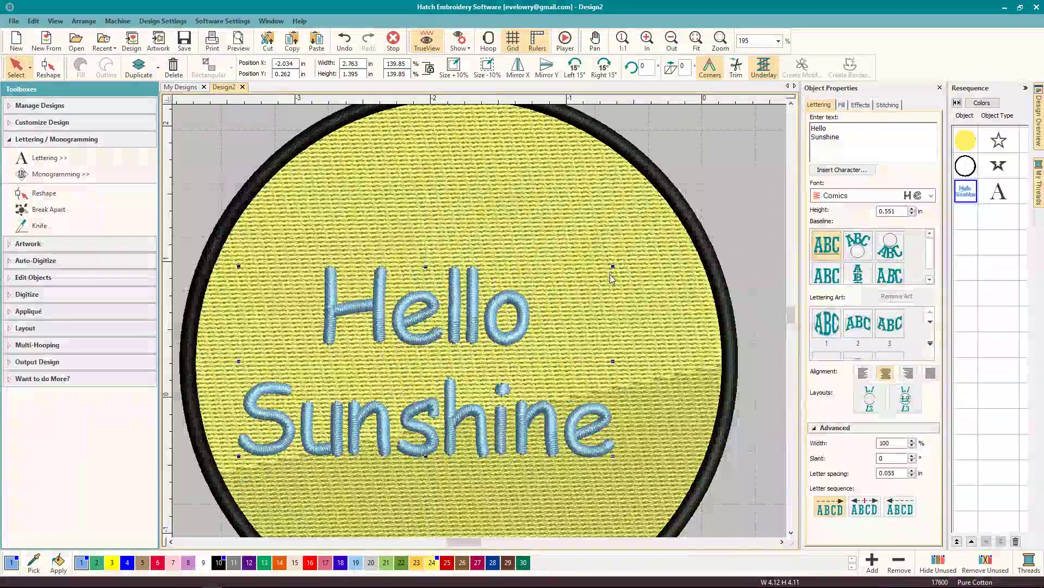
left_click_drag(615, 266, 694, 209)
left_click(523, 427)
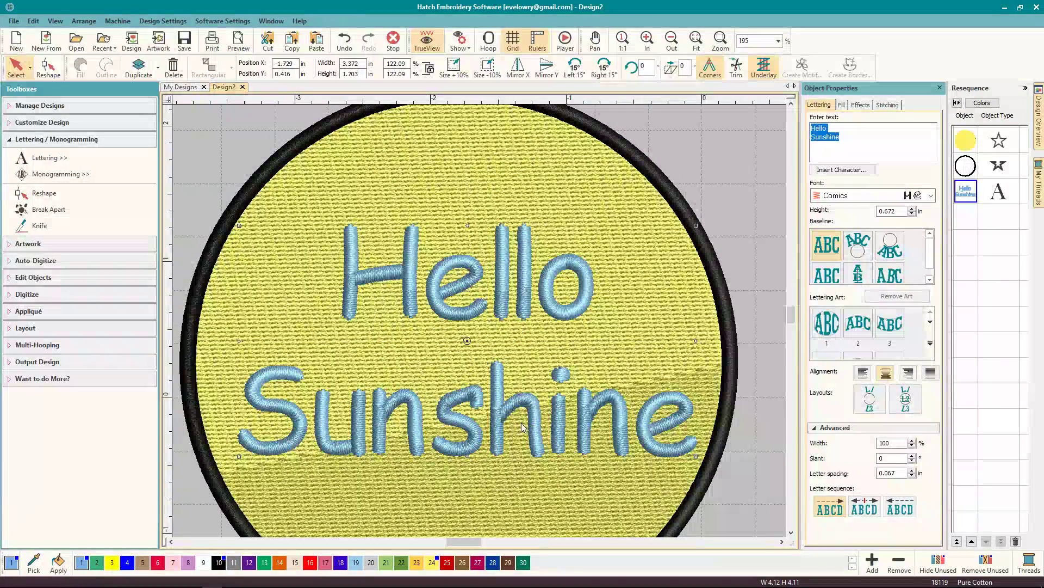
left_click(522, 427)
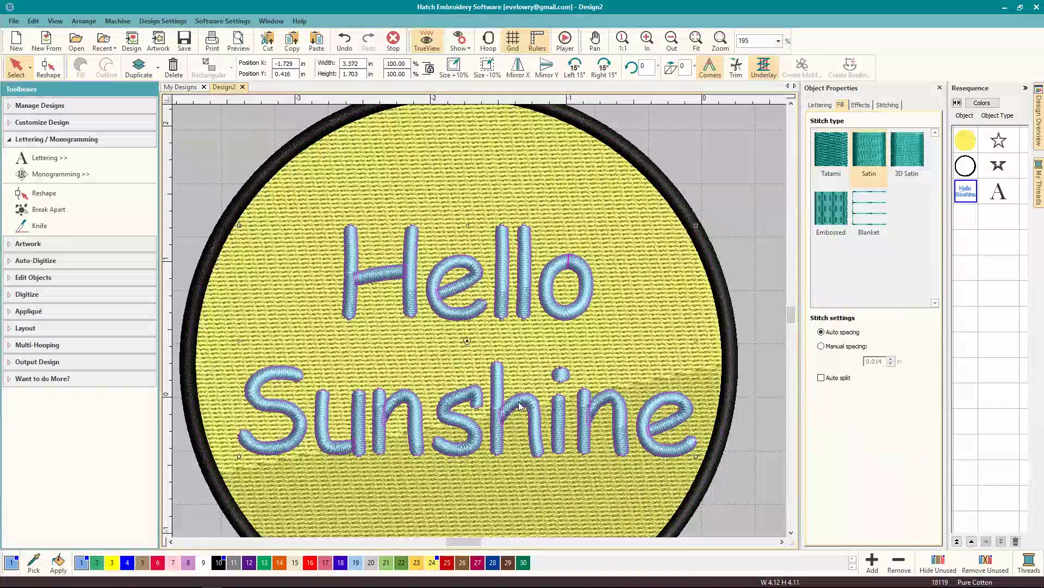
scroll(480, 325, "down", 2)
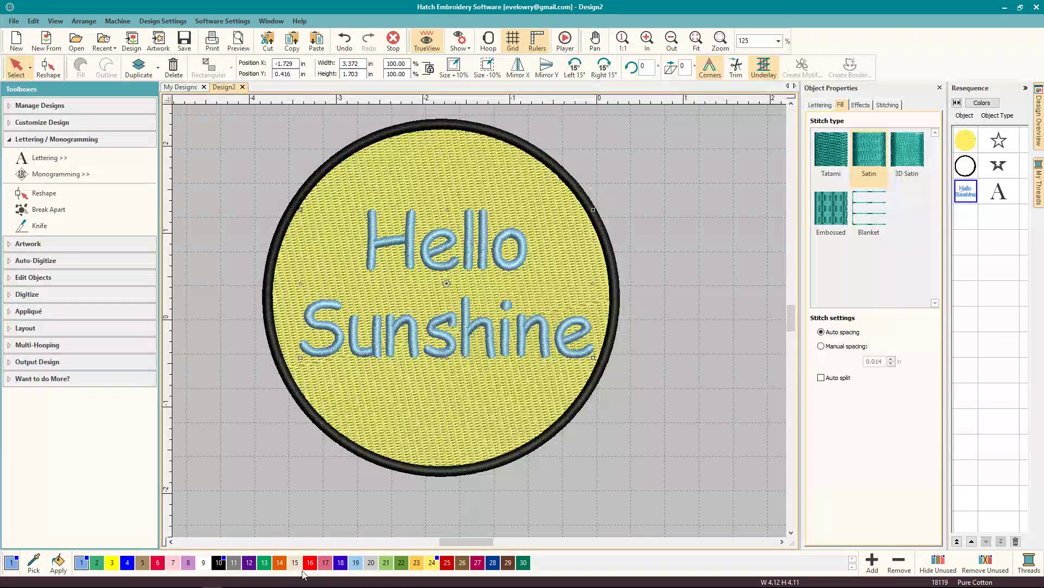
Step: Try brown and green threads on the Hello Sunshine lettering, settling on purple swatch 12
left_click(959, 200)
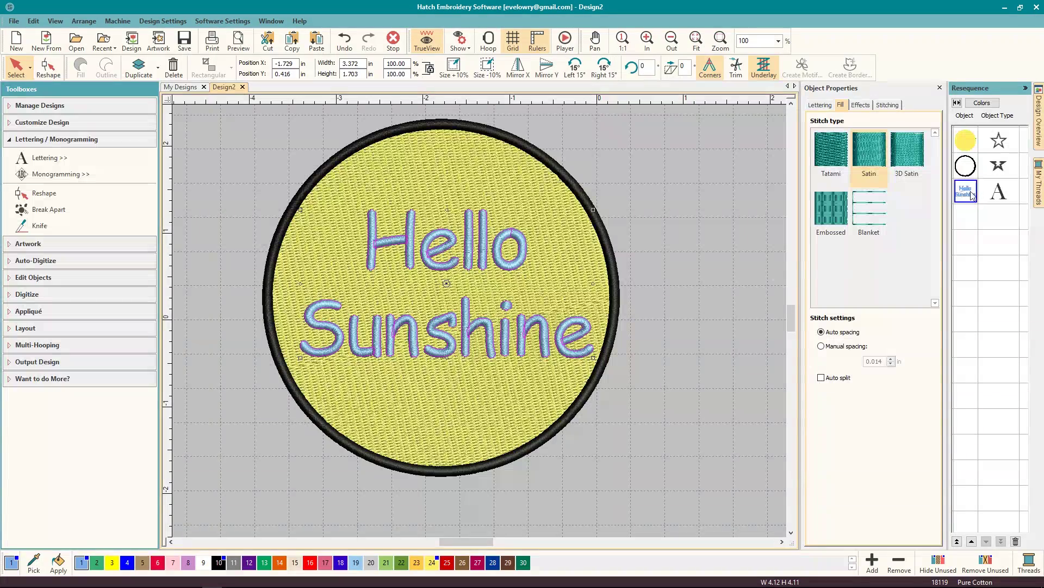
left_click(462, 562)
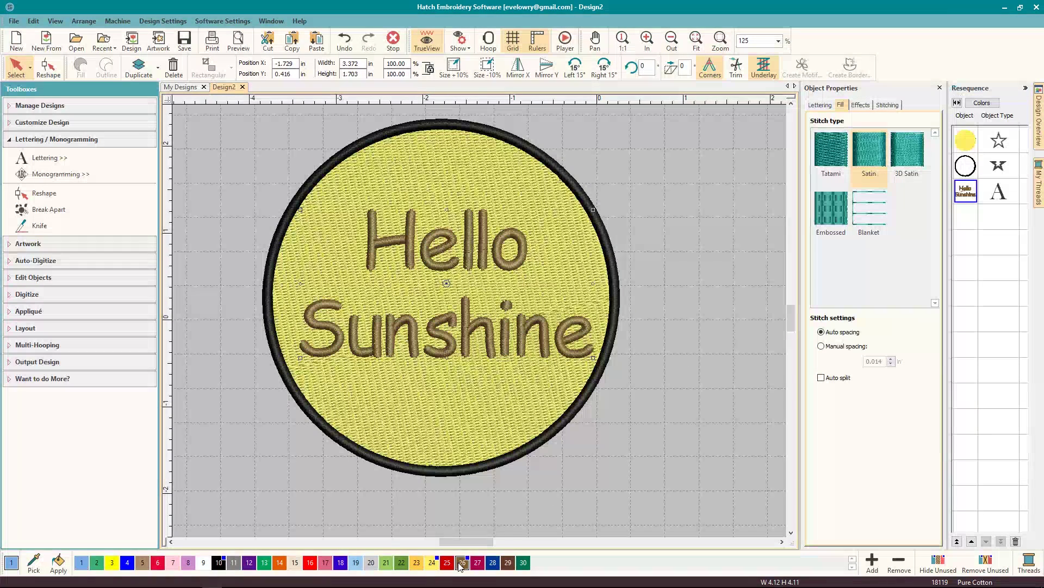
left_click(264, 562)
left_click(249, 562)
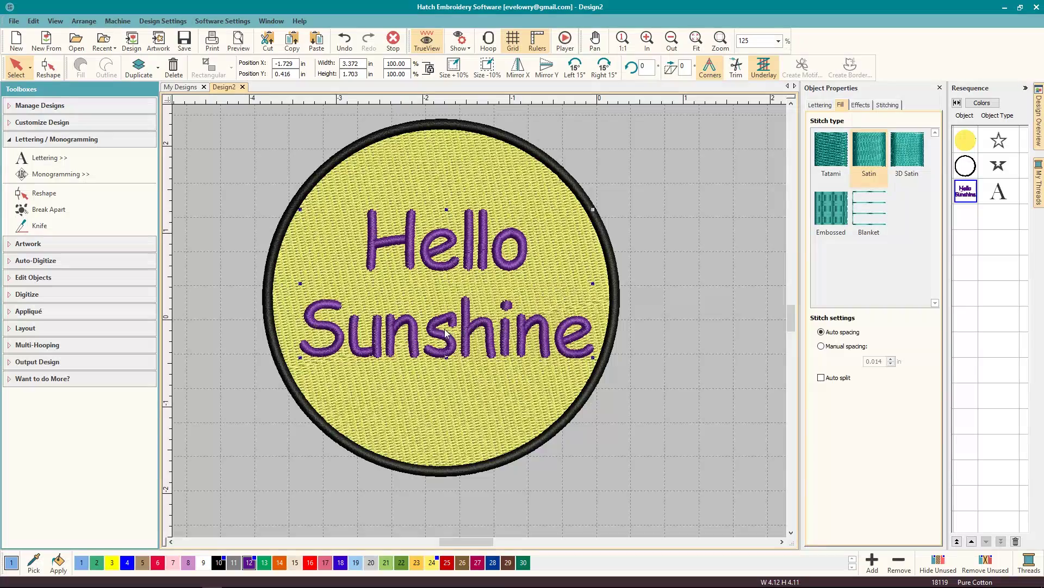
Step: Set the lettering to manual spacing of 0.011 in, then change its fill to Tatami
scroll(467, 336, "up", 5)
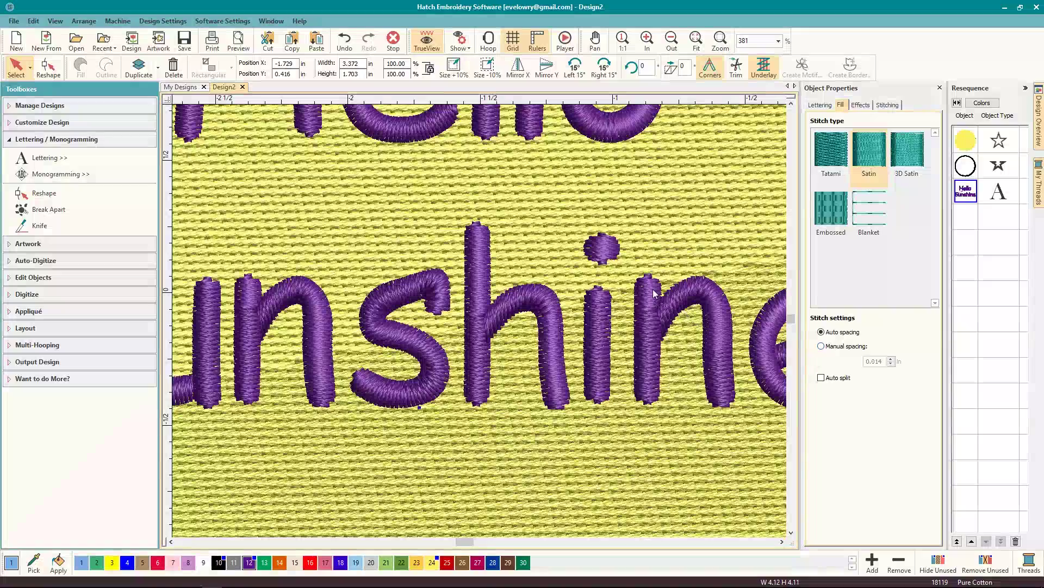
left_click(832, 347)
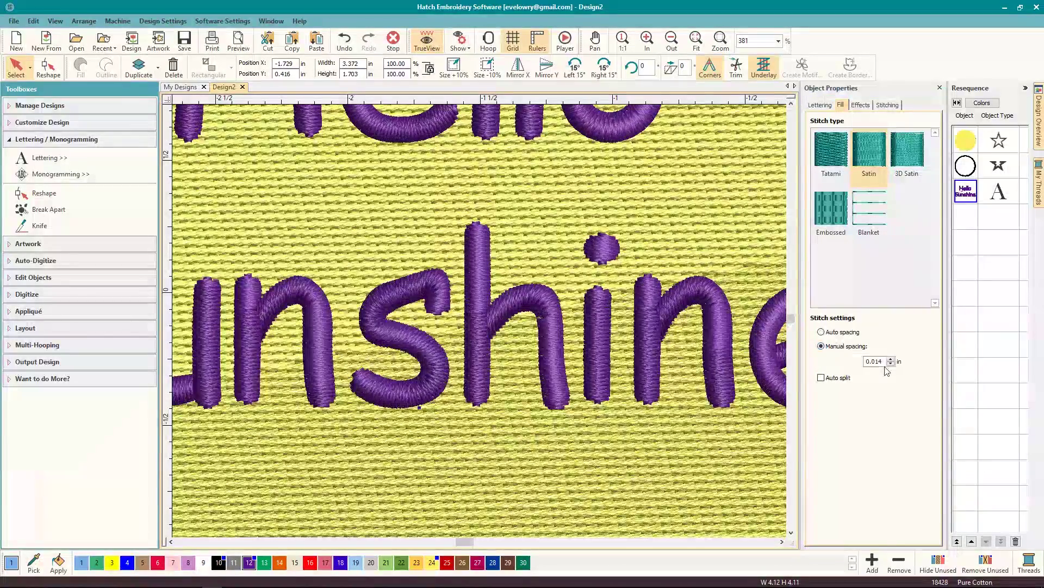
left_click_drag(883, 361, 878, 361)
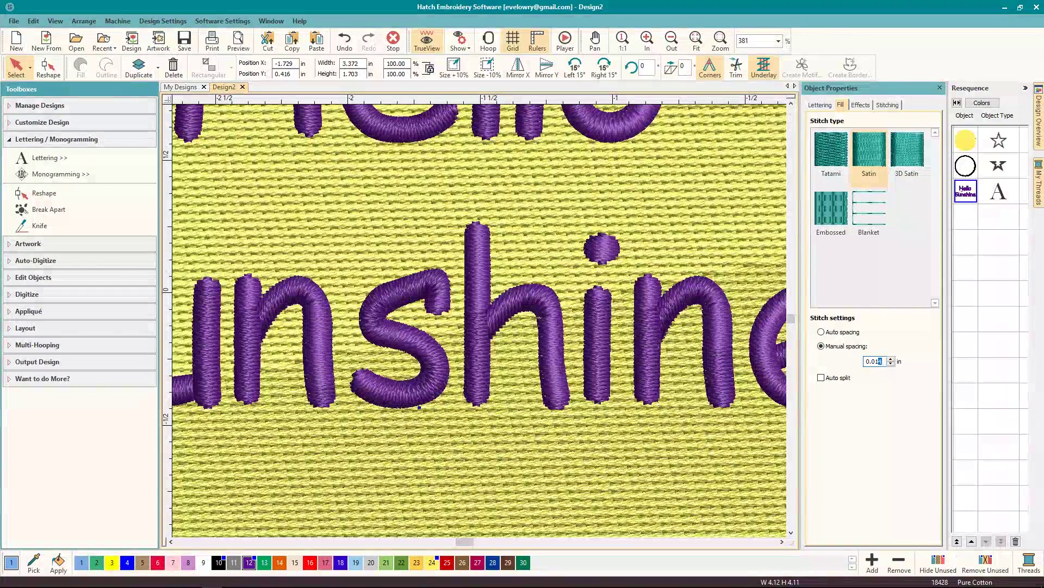
type("1")
key("Return")
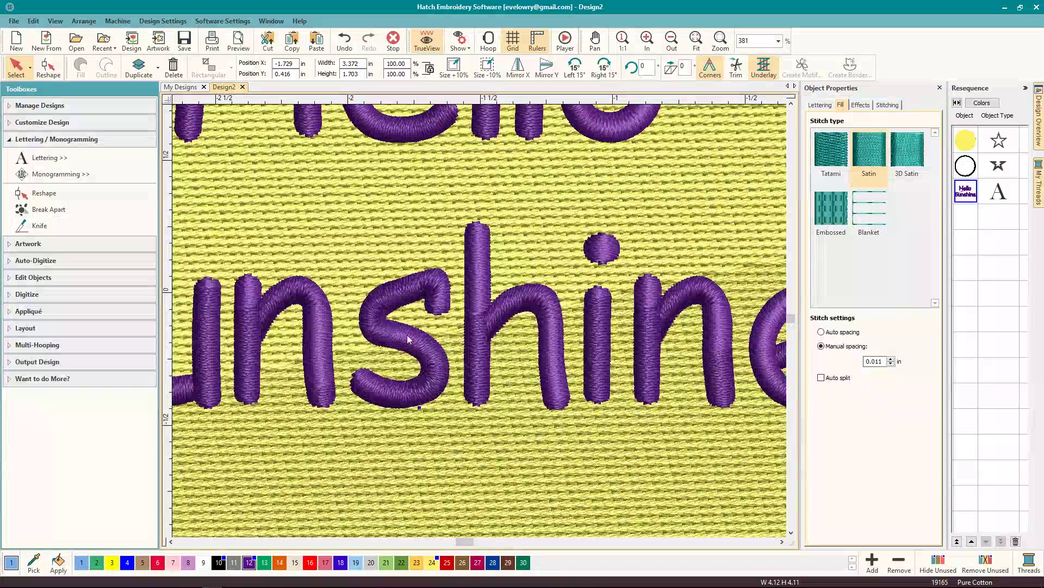
scroll(394, 380, "down", 5)
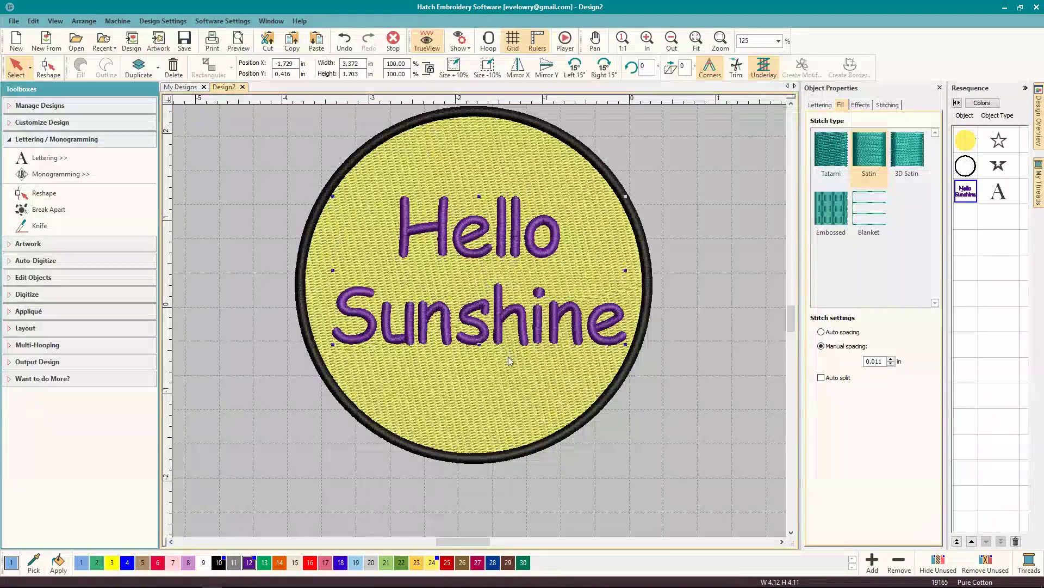
left_click(835, 148)
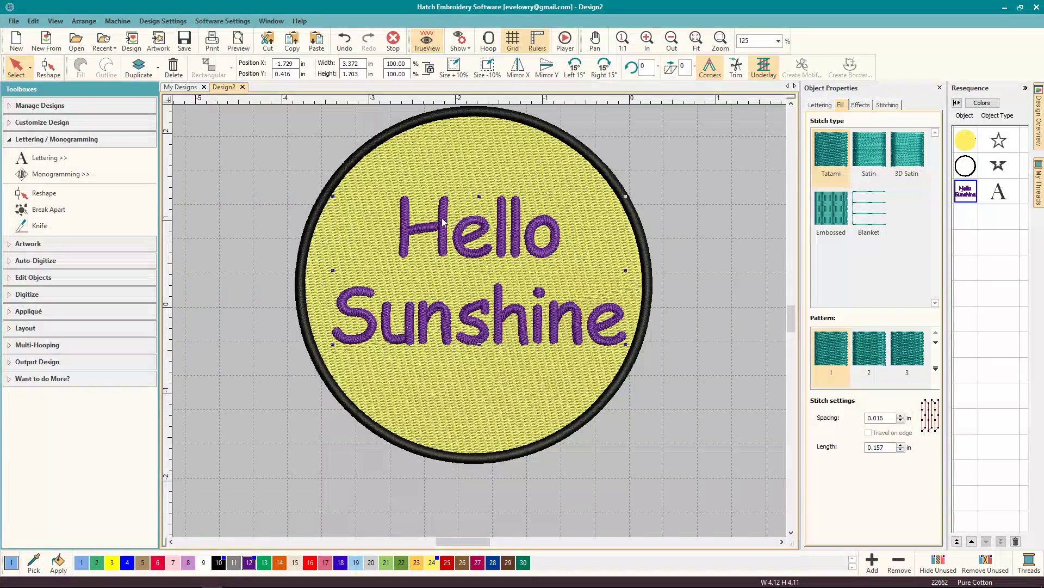
Step: Switch the lettering back to Satin stitch with manual spacing of 0.011 in
scroll(443, 223, "up", 4)
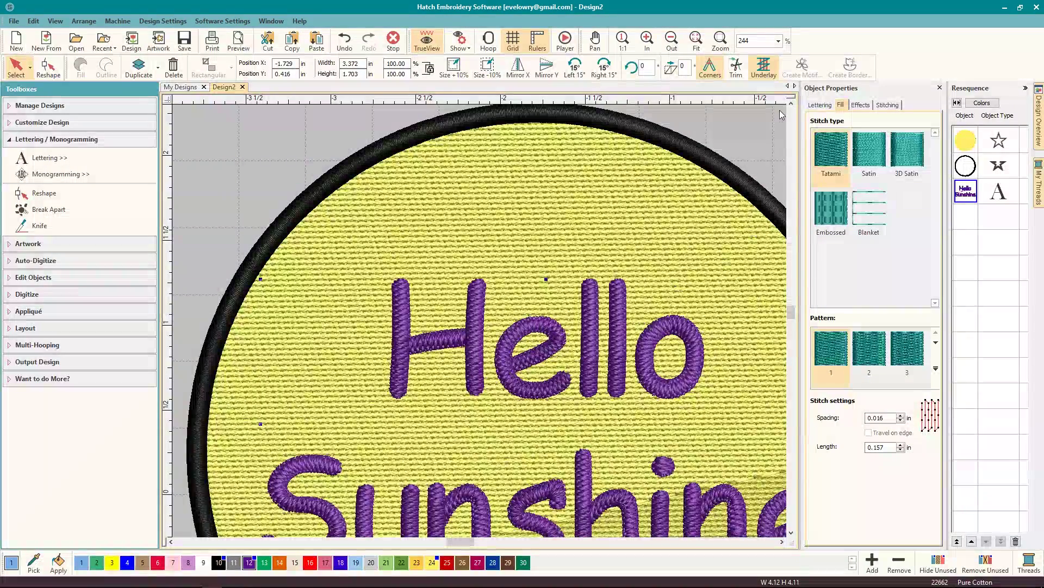
left_click(869, 150)
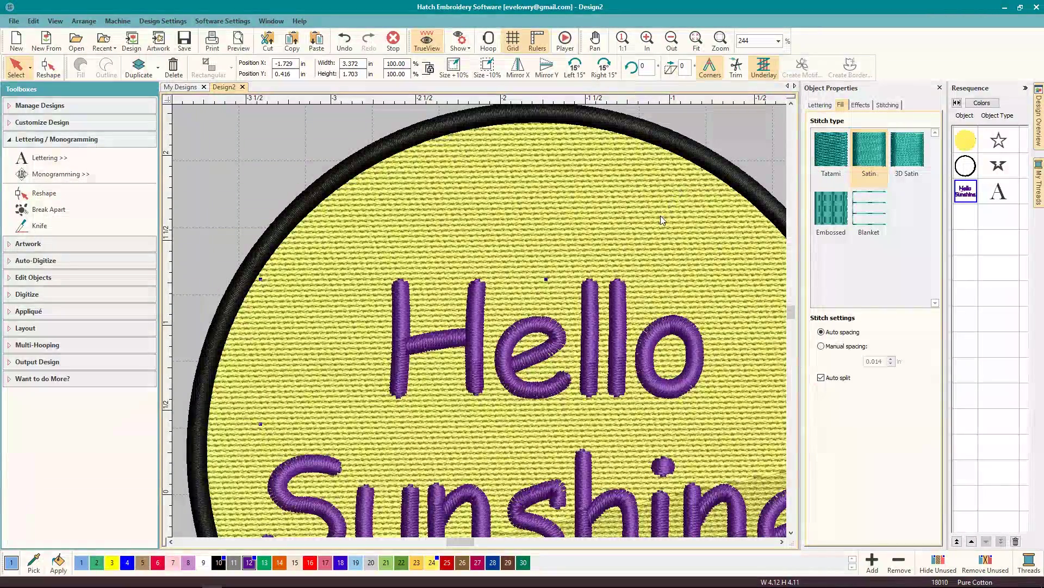
scroll(479, 321, "down", 3)
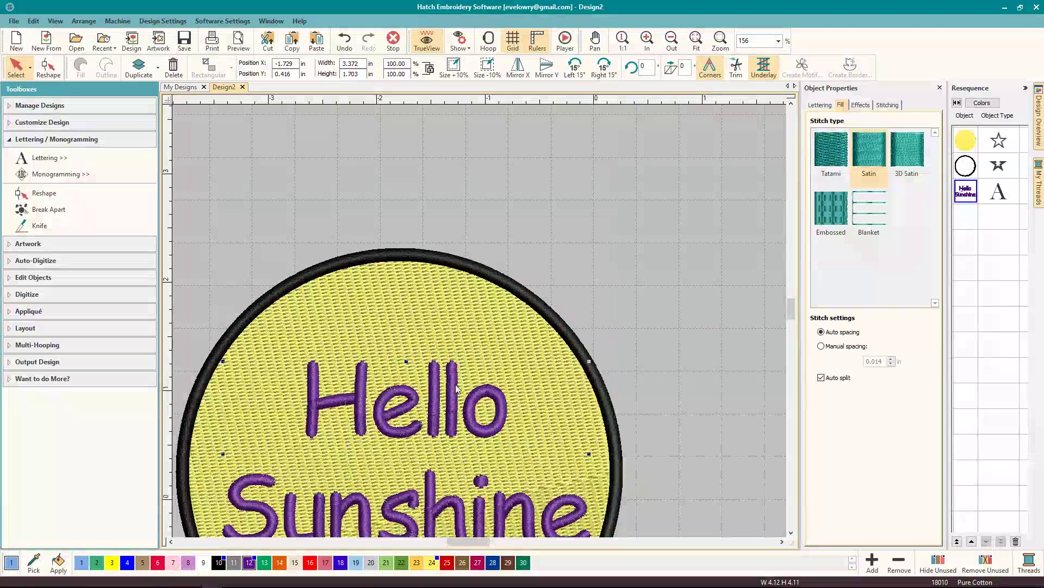
left_click_drag(791, 312, 792, 321)
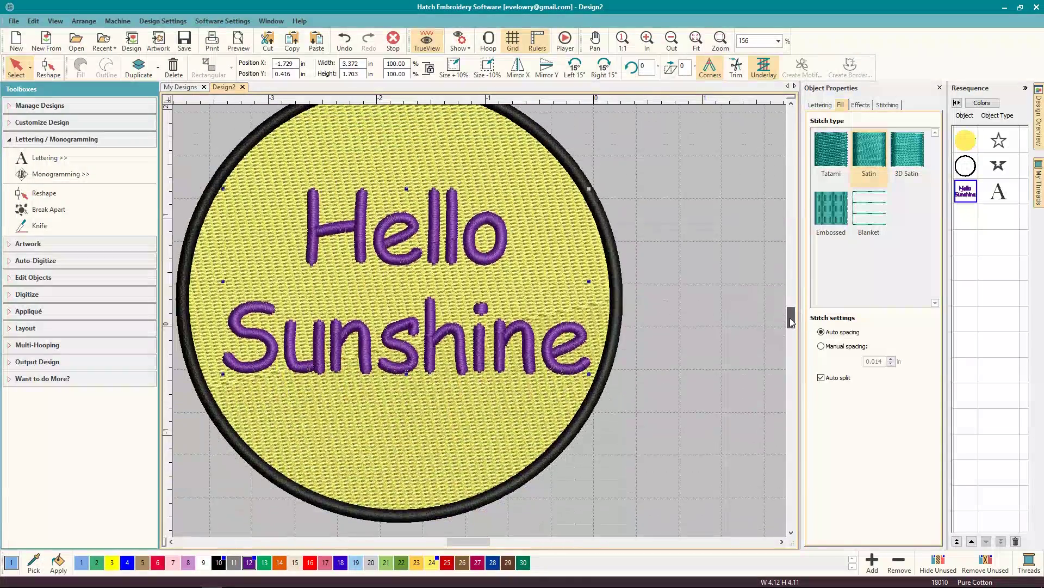
left_click(822, 347)
left_click(882, 362)
type("11")
key("Return")
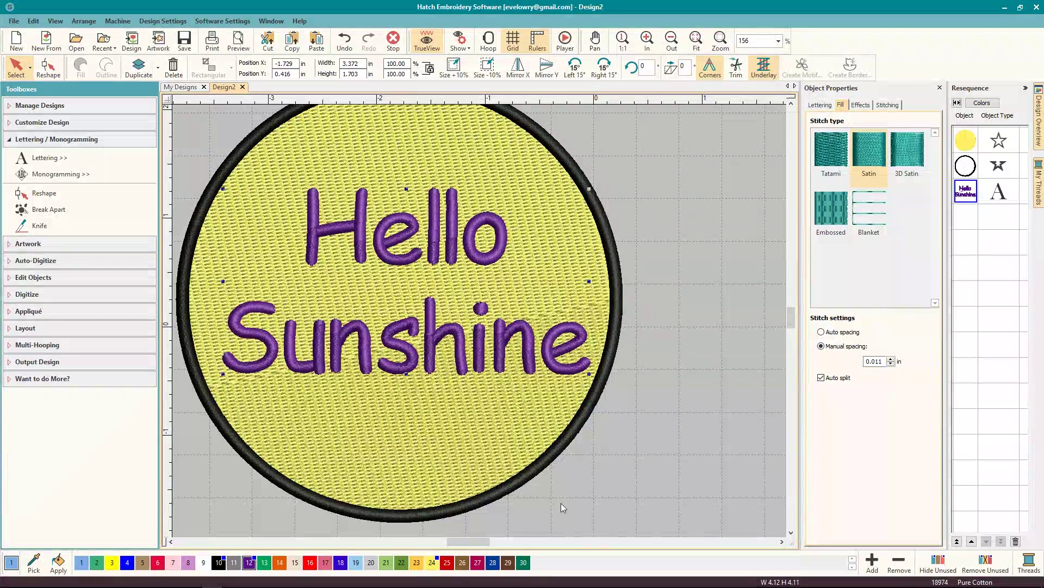
Step: Centre the finished 18974-stitch patch in view with the lettering deselected
scroll(483, 533, "left", 3)
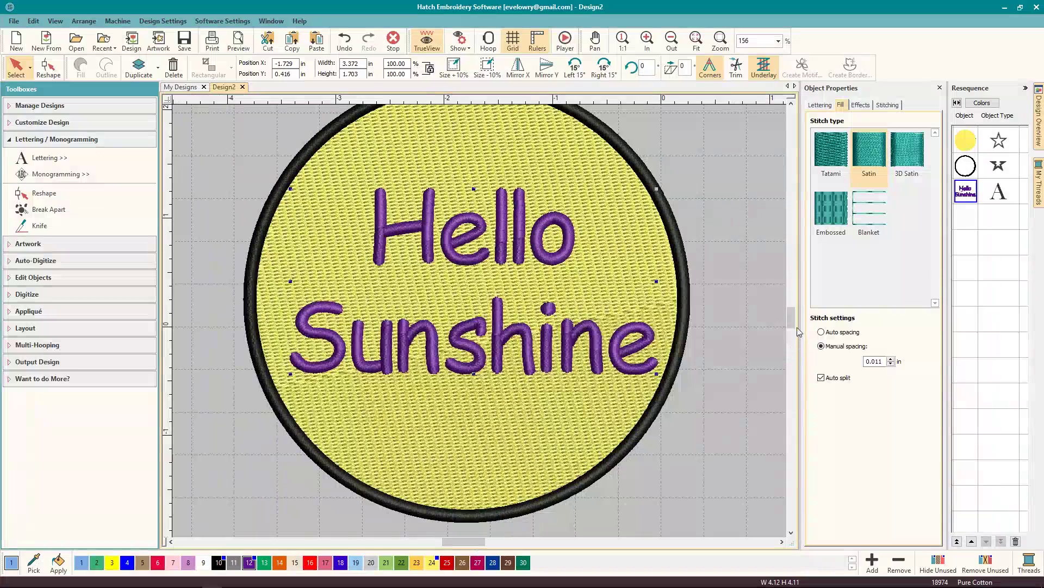
scroll(794, 320, "down", 1)
scroll(478, 321, "right", 3)
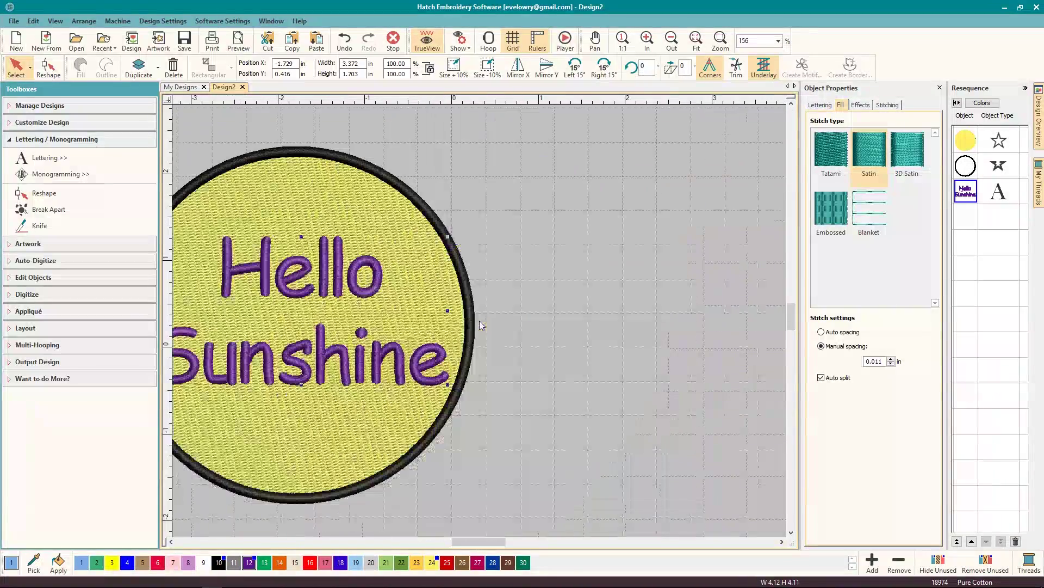
left_click_drag(481, 542, 466, 543)
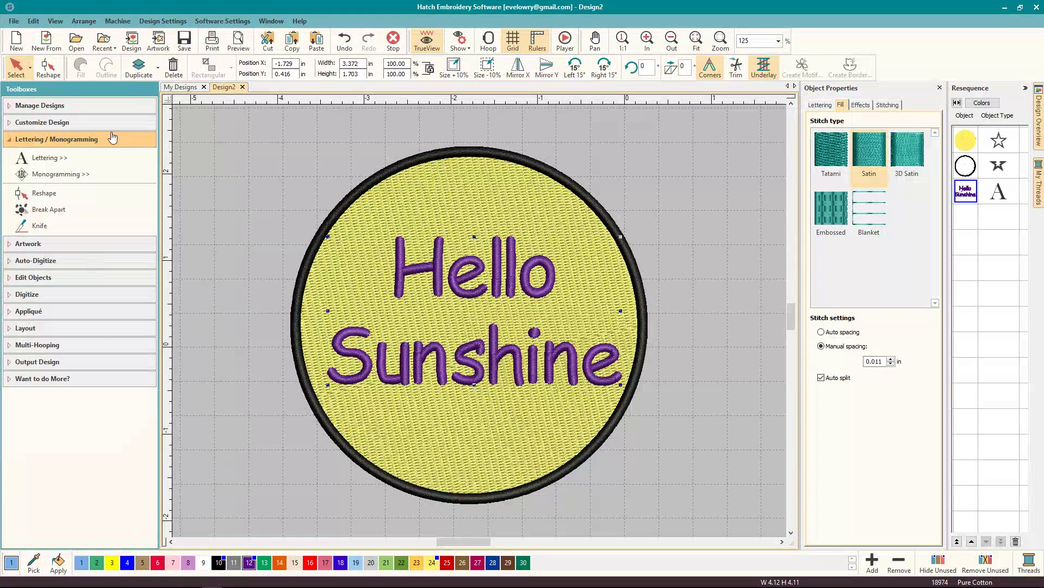
left_click(306, 184)
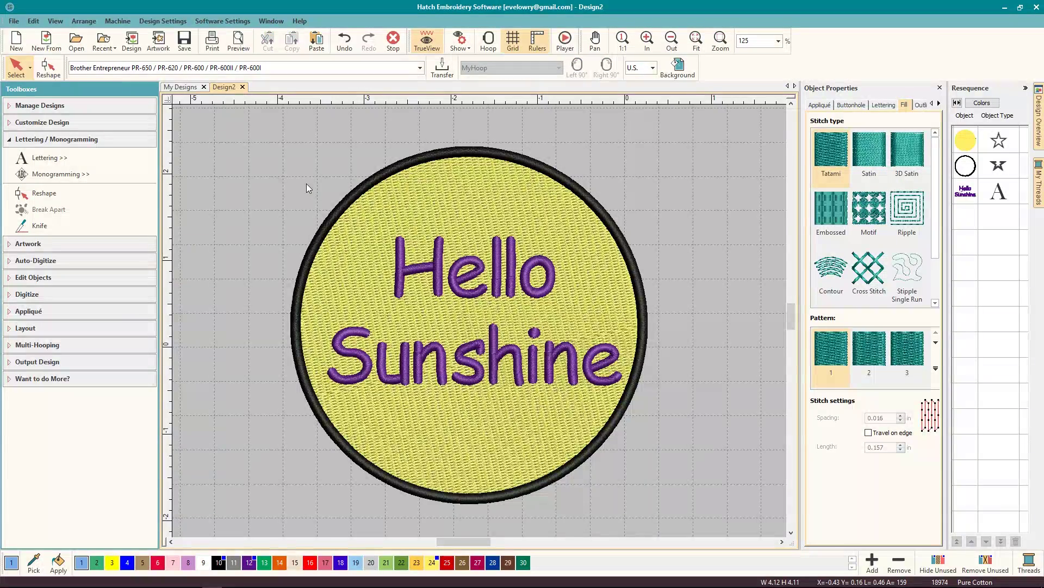